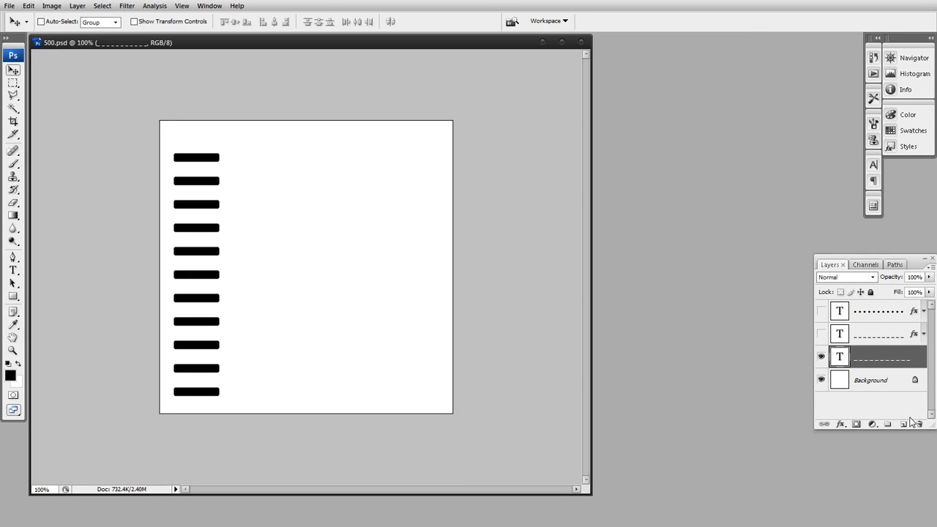
# Hide the existing underscore text layer and start new text near the canvas's upper-left corner with three lines of one underscore each
pyautogui.click(822, 356)
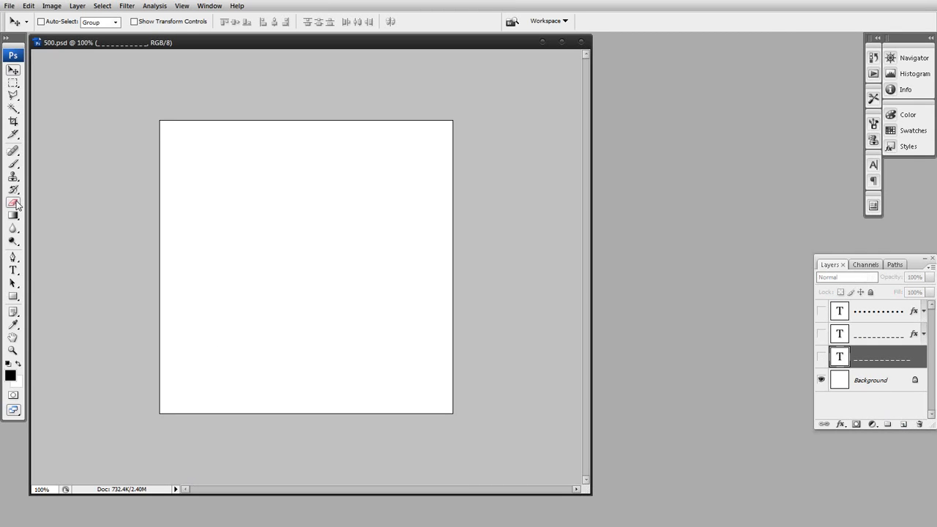
pyautogui.click(12, 270)
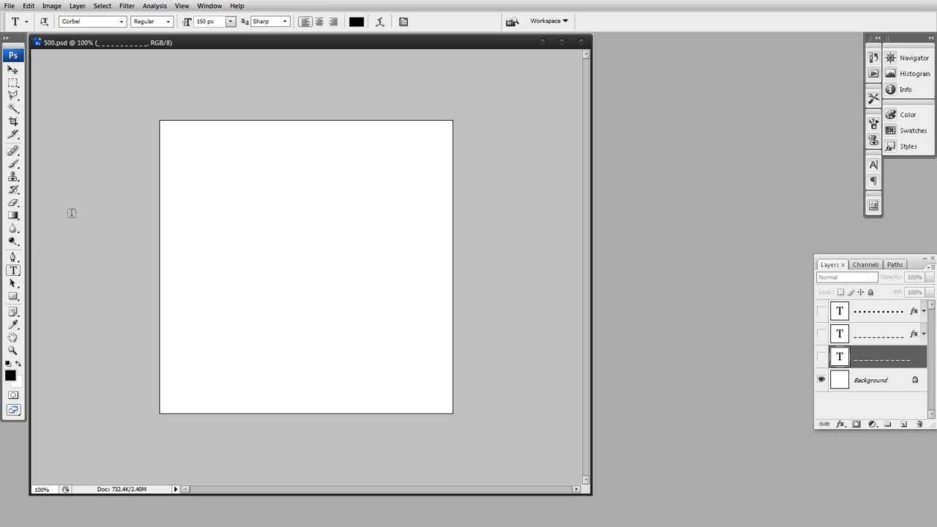
pyautogui.click(175, 152)
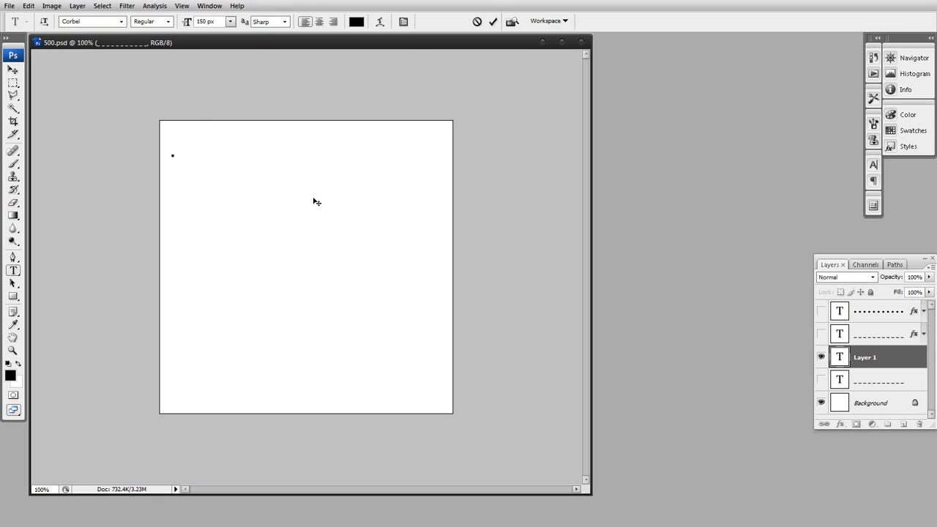
pyautogui.write('_')
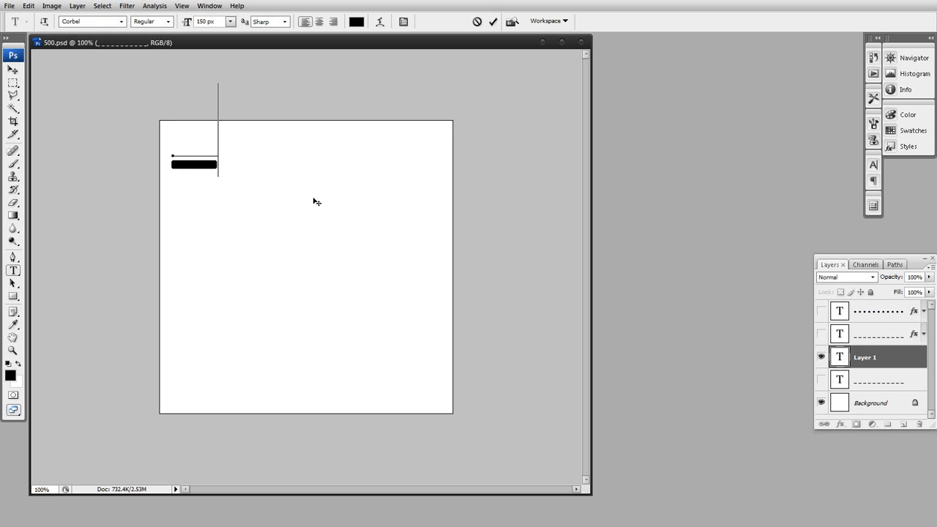
pyautogui.press('Left')
pyautogui.write('_')
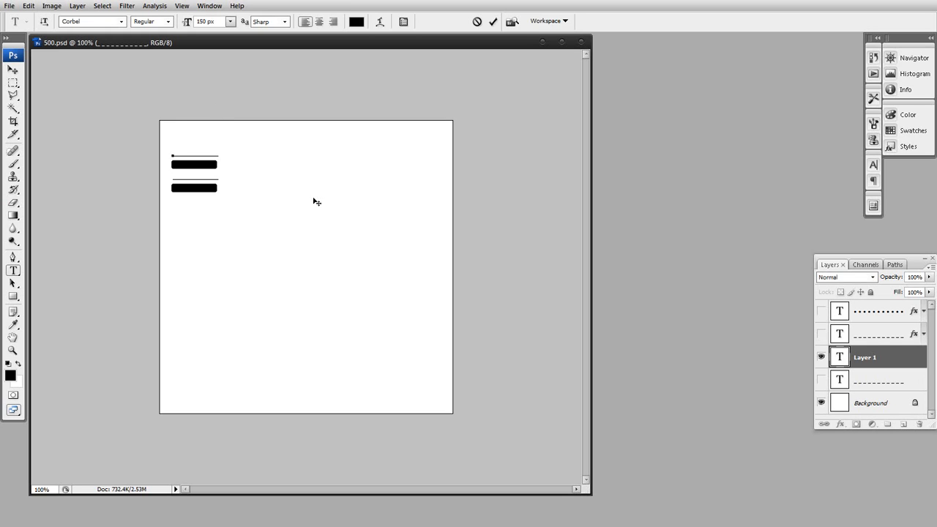
pyautogui.press('Return')
pyautogui.write('_')
# Select all of the new underscore text and set its leading to Auto
pyautogui.hotkey('ctrl', 'a')
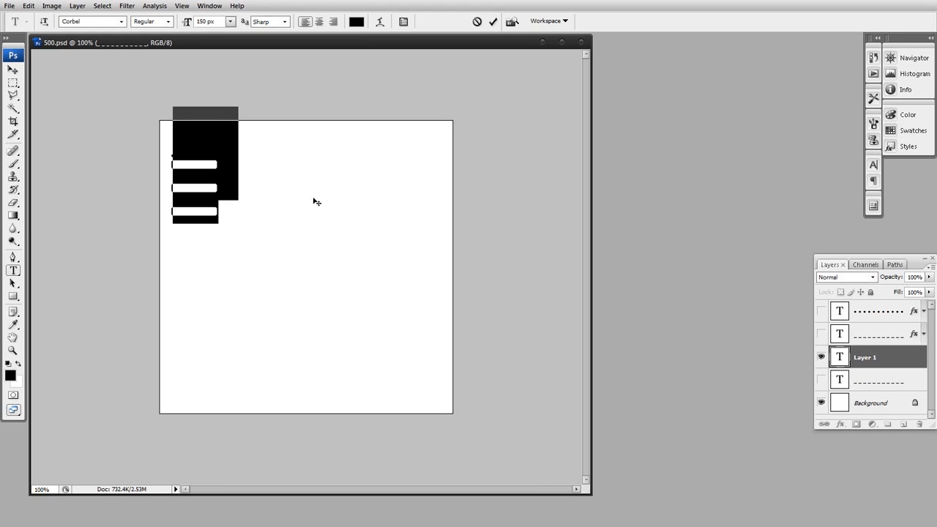
pyautogui.click(403, 21)
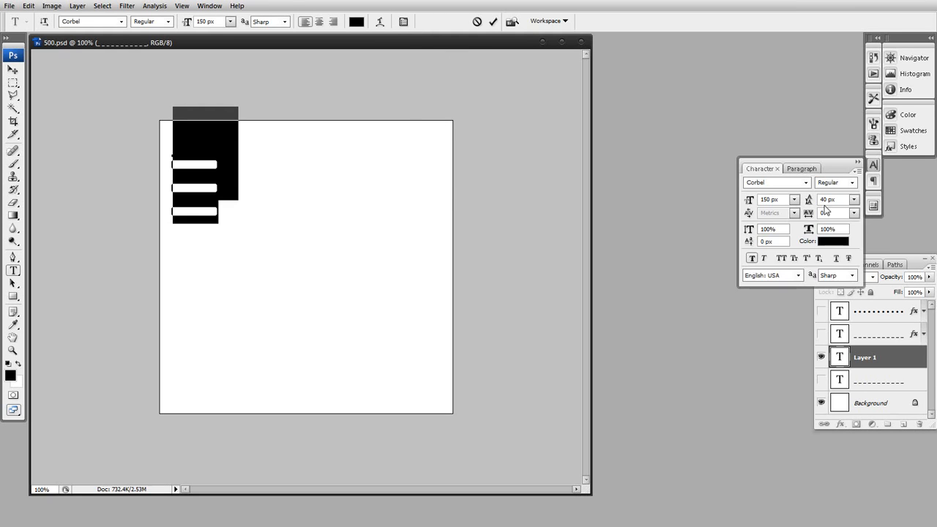
pyautogui.click(854, 200)
pyautogui.click(843, 212)
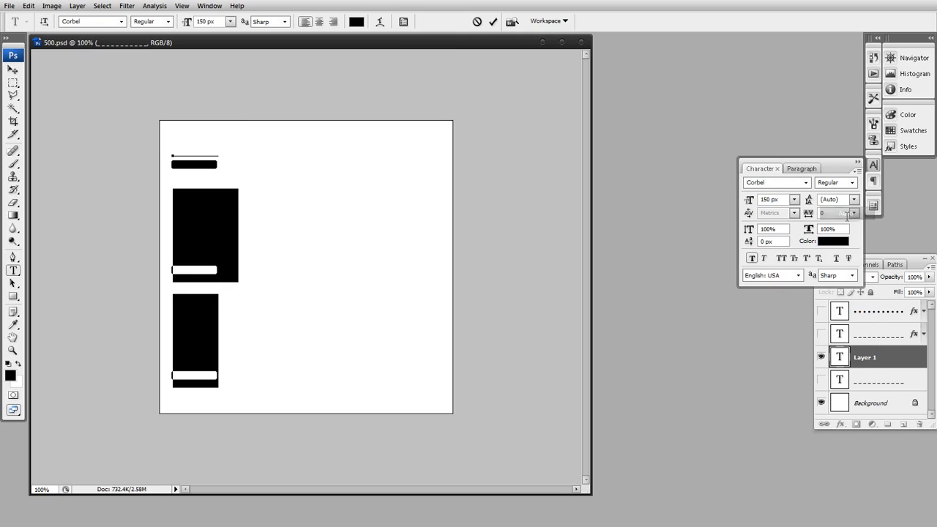
# Set the leading of the selected underscore lines to 40 px
pyautogui.click(831, 201)
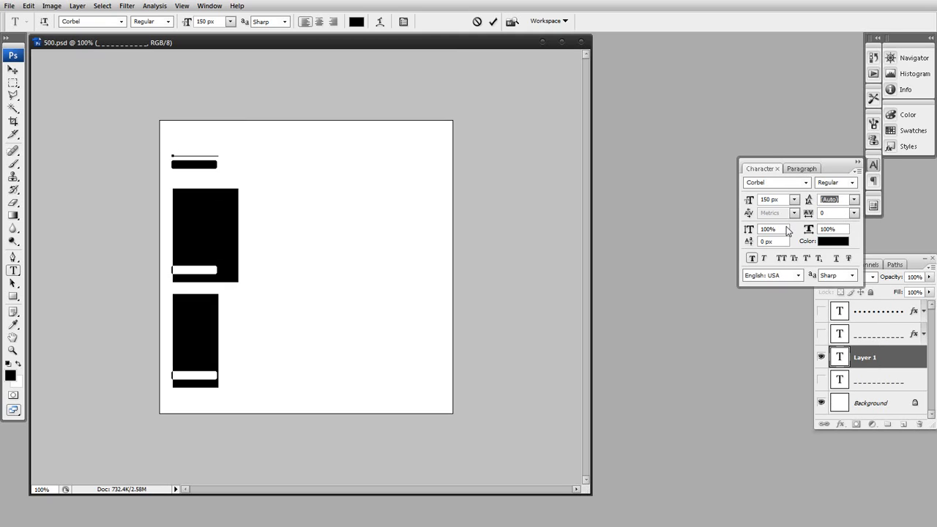
pyautogui.press('Down')
pyautogui.press('Up')
pyautogui.press('Up')
pyautogui.press('Up')
pyautogui.press('Up')
pyautogui.press('Up')
pyautogui.press('Up')
pyautogui.press('Up')
pyautogui.press('Up')
pyautogui.press('Up')
pyautogui.press('Up')
pyautogui.press('Up')
pyautogui.press('Up')
pyautogui.press('Up')
pyautogui.press('Up')
pyautogui.press('Up')
pyautogui.press('Up')
pyautogui.press('Up')
pyautogui.press('Up')
pyautogui.press('Up')
pyautogui.press('Up')
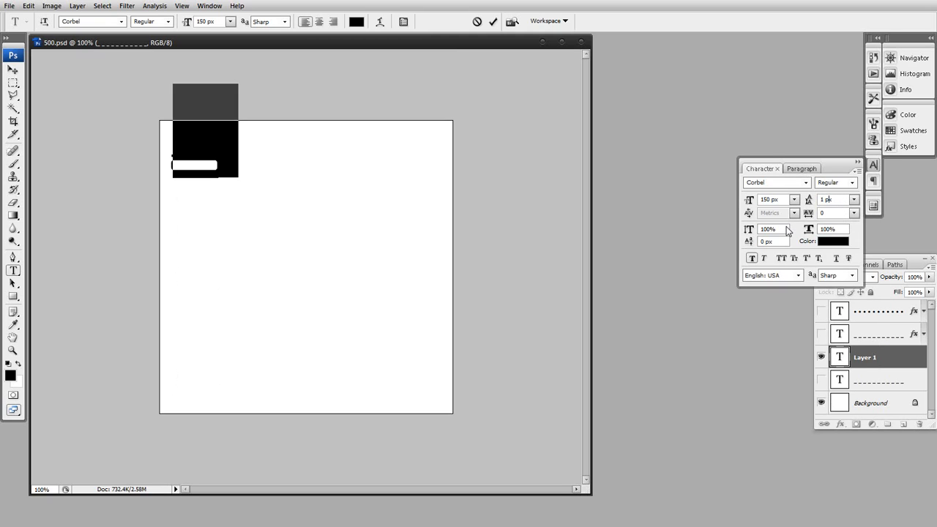
pyautogui.press('Up')
pyautogui.press('Up')
pyautogui.press('Up')
pyautogui.press('Up')
pyautogui.press('Up')
pyautogui.press('Up')
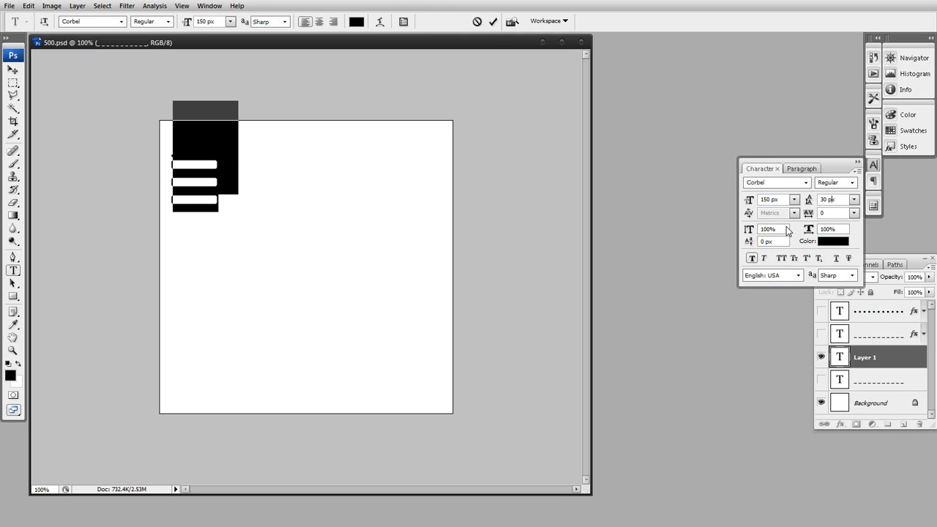
pyautogui.press('Up')
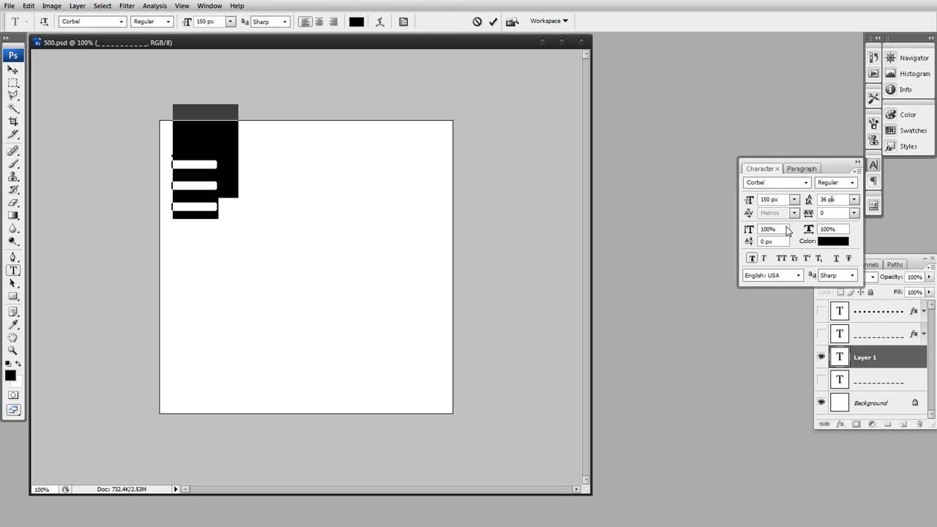
pyautogui.press('Up')
pyautogui.press('Up')
pyautogui.press('Up')
pyautogui.press('Up')
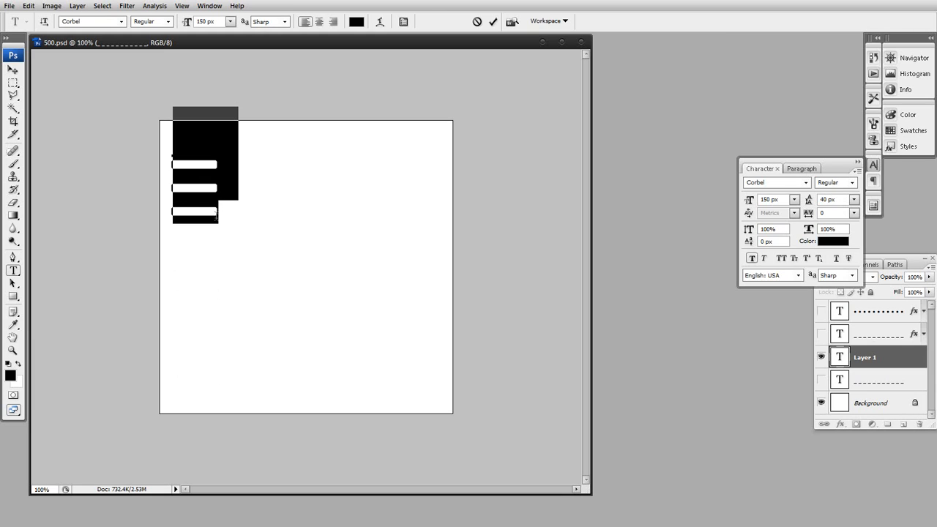
# Copy an underscore line, paste it repeatedly below until there are ten lines, and commit the text
pyautogui.moveTo(216, 213); pyautogui.dragTo(164, 215)
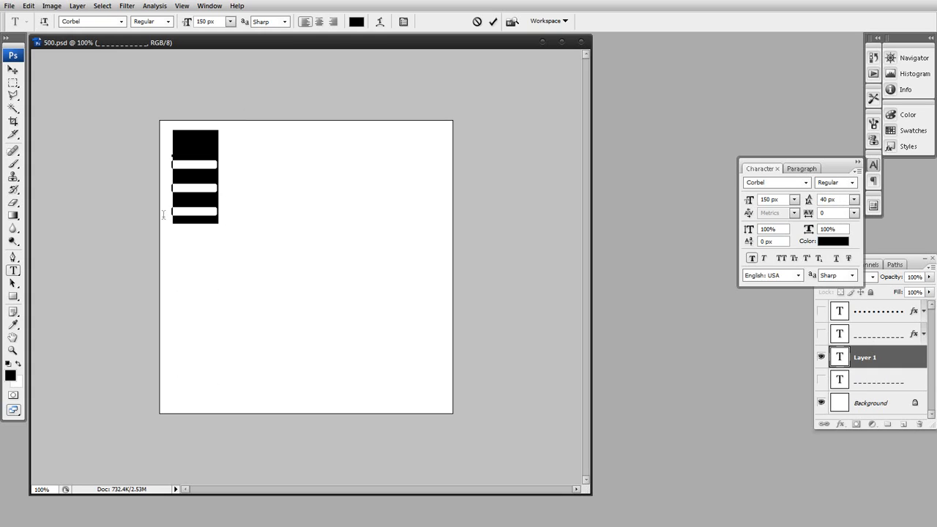
pyautogui.hotkey('ctrl', 'h')
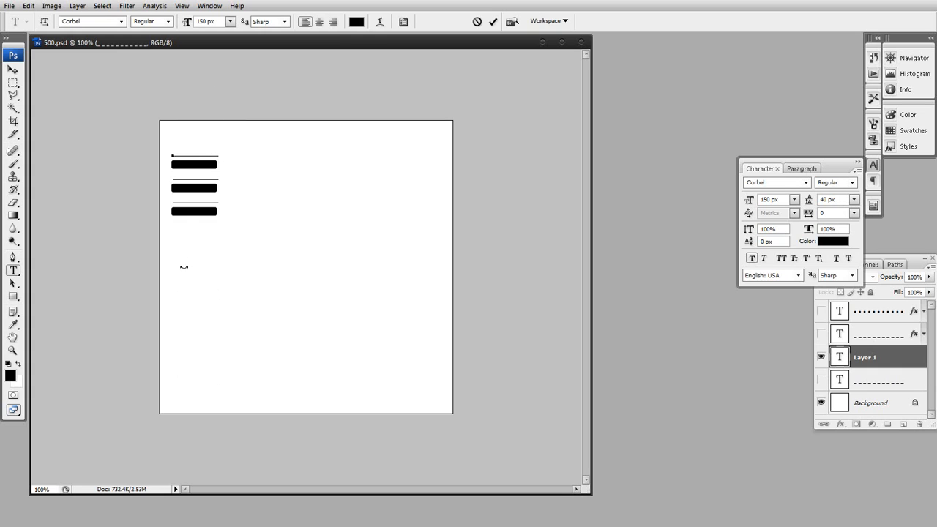
pyautogui.hotkey('ctrl', 'v')
pyautogui.hotkey('ctrl', 'v')
pyautogui.hotkey('ctrl', 'v')
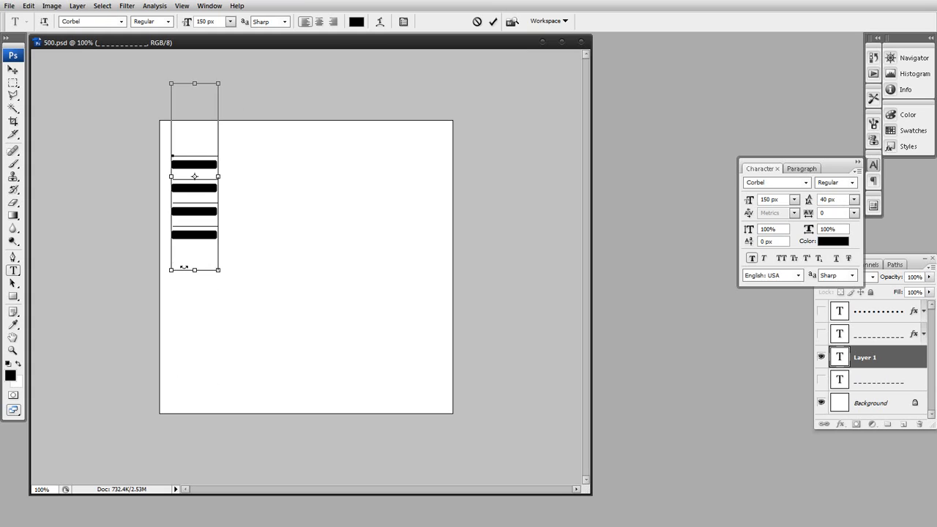
pyautogui.hotkey('ctrl', 'v')
pyautogui.hotkey('ctrl', 'v')
pyautogui.hotkey('ctrl', 'v')
pyautogui.hotkey('ctrl', 'v')
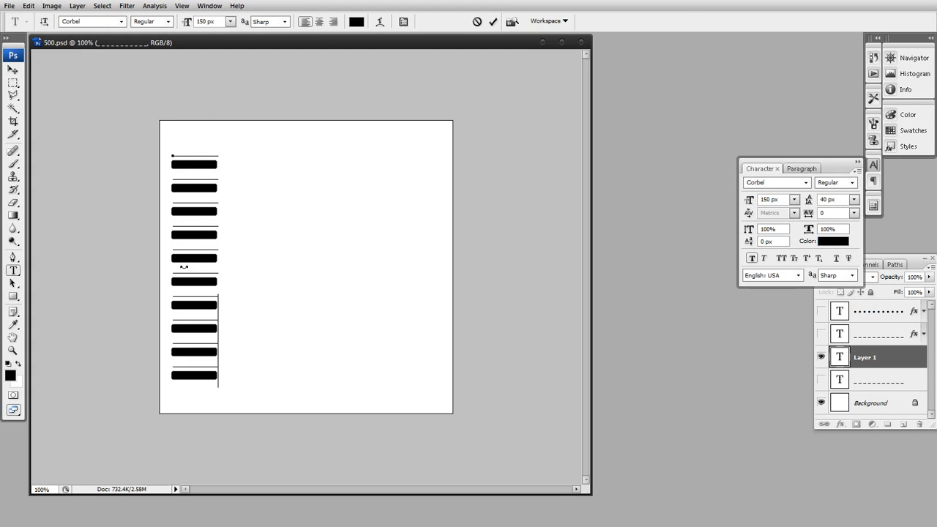
pyautogui.click(12, 70)
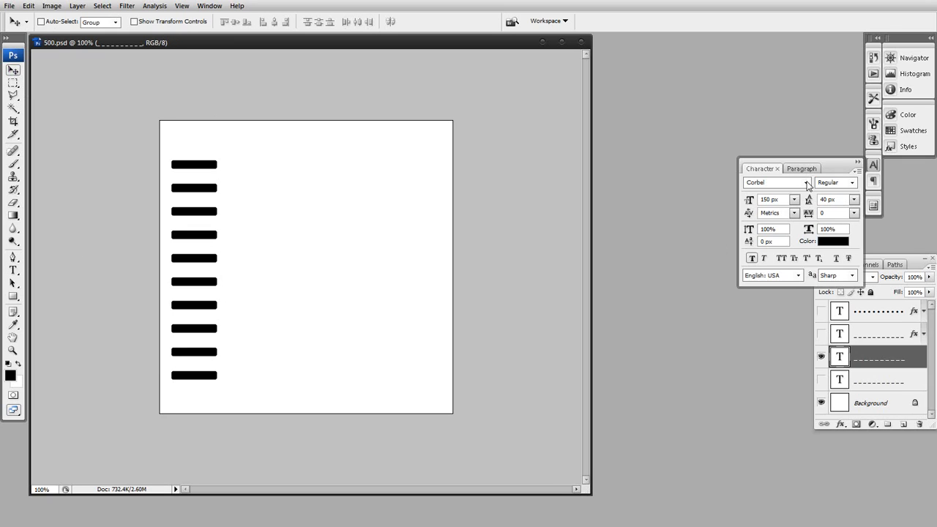
pyautogui.click(858, 163)
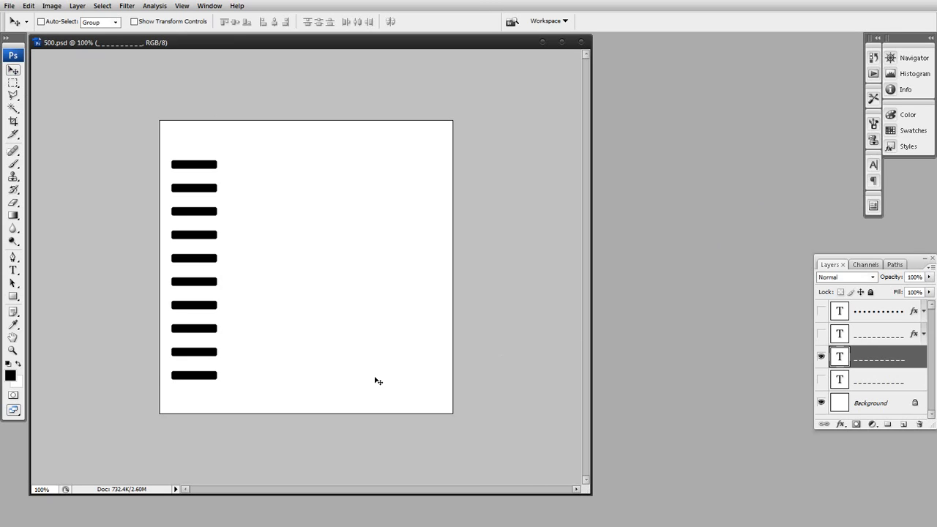
# Try the fonts Georgia, Microsoft Sans Serif, Microsoft Yi Baiti and MS Mincho on the whole underscore text
pyautogui.doubleClick(840, 359)
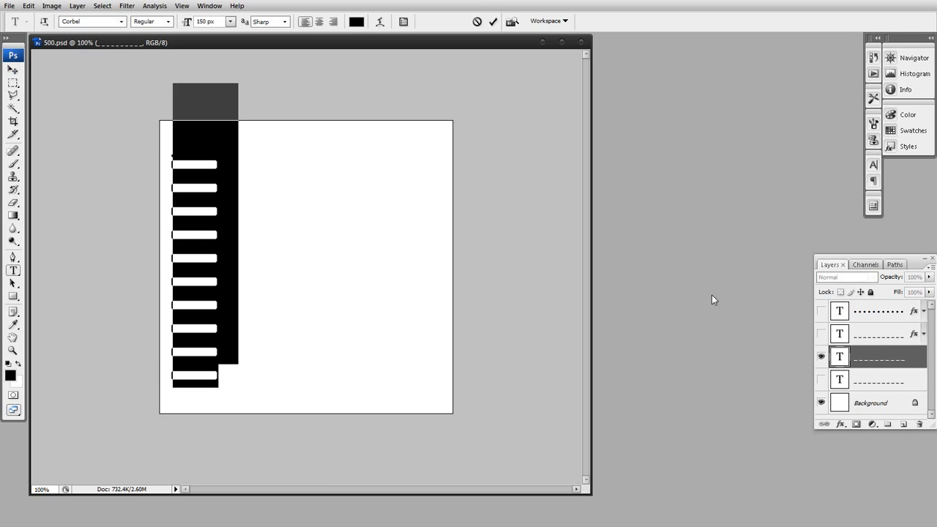
pyautogui.click(123, 22)
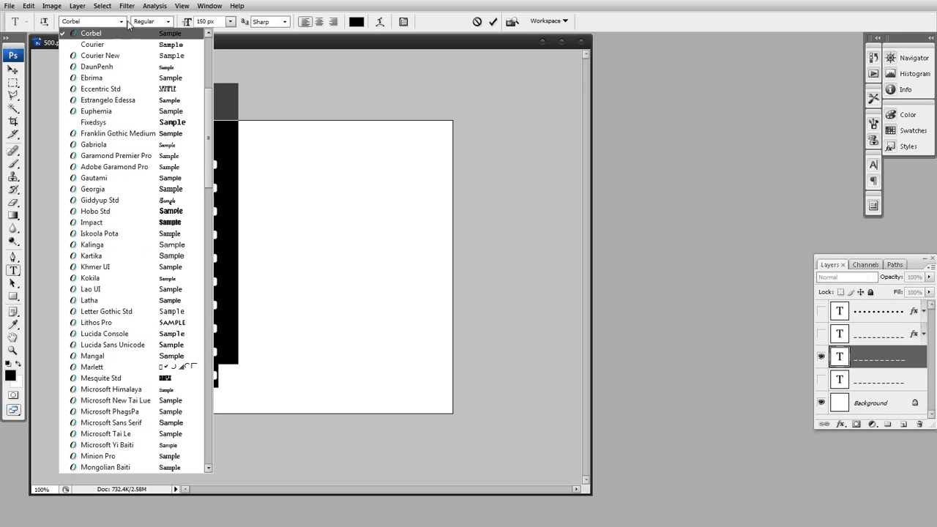
pyautogui.click(106, 189)
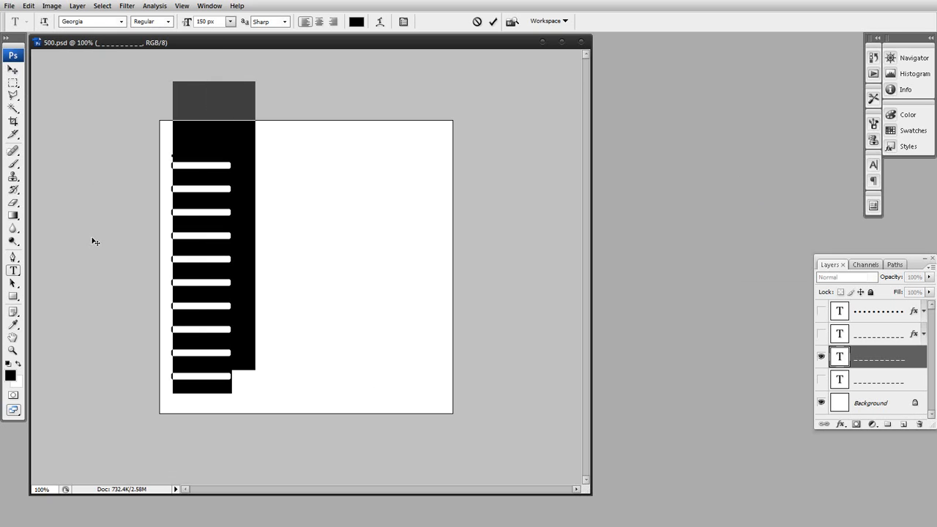
pyautogui.click(123, 22)
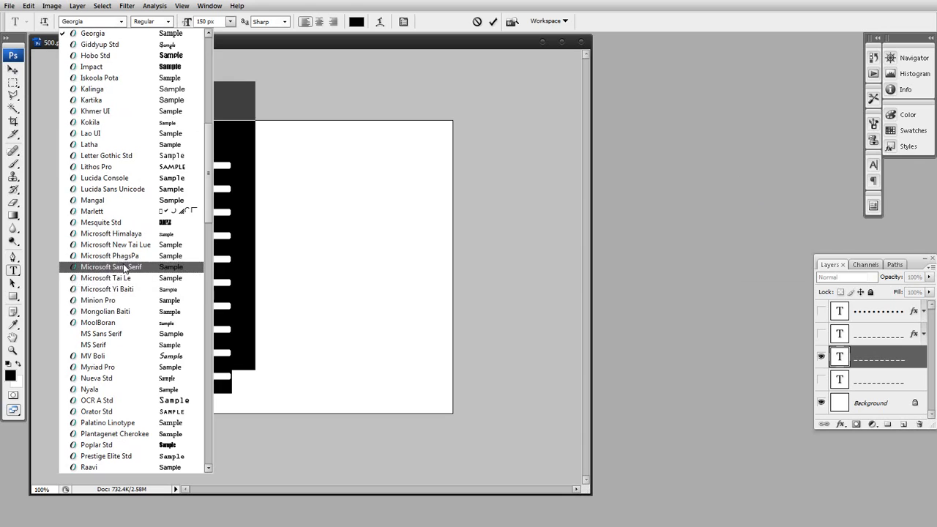
pyautogui.click(102, 270)
pyautogui.click(121, 22)
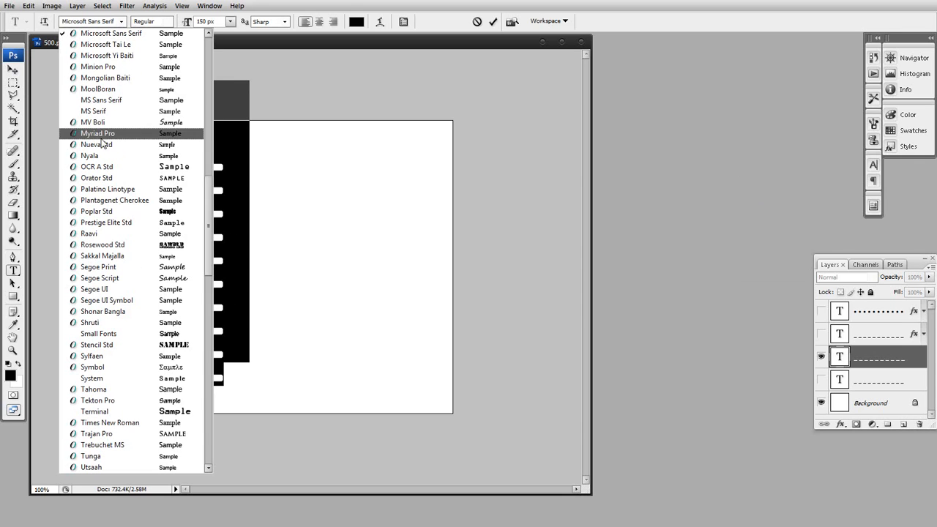
pyautogui.click(111, 55)
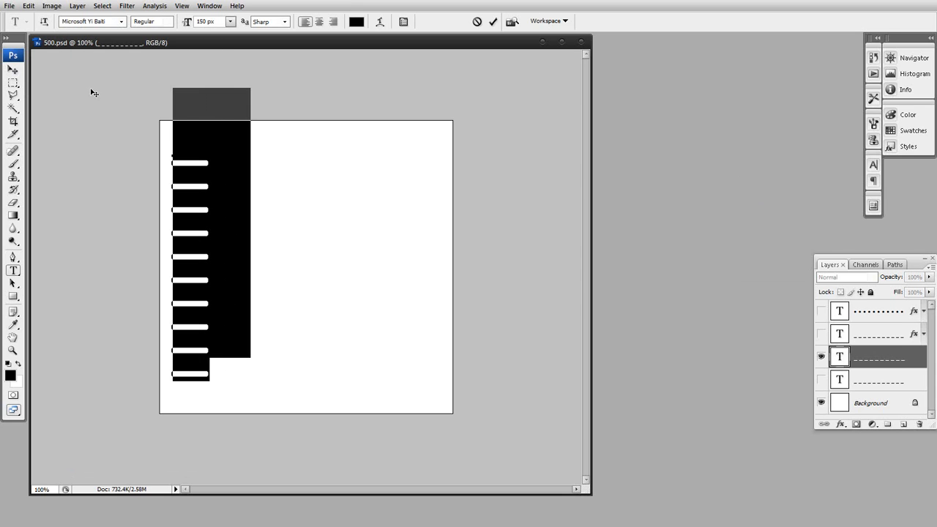
pyautogui.click(123, 22)
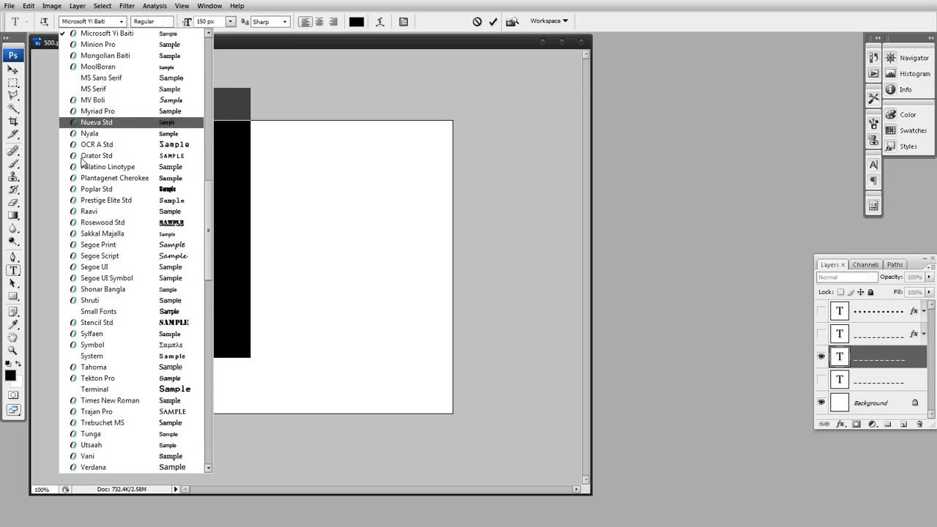
pyautogui.scroll(-13, 202, 320)
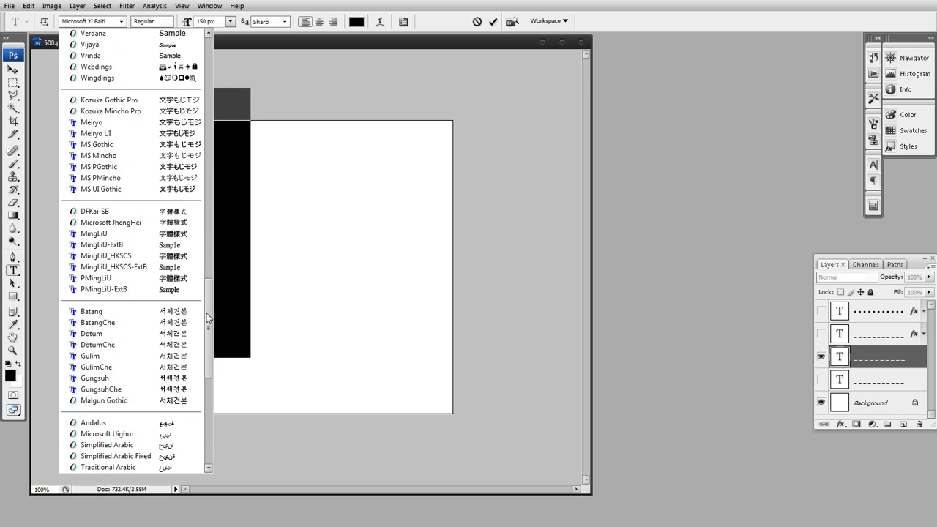
pyautogui.click(113, 156)
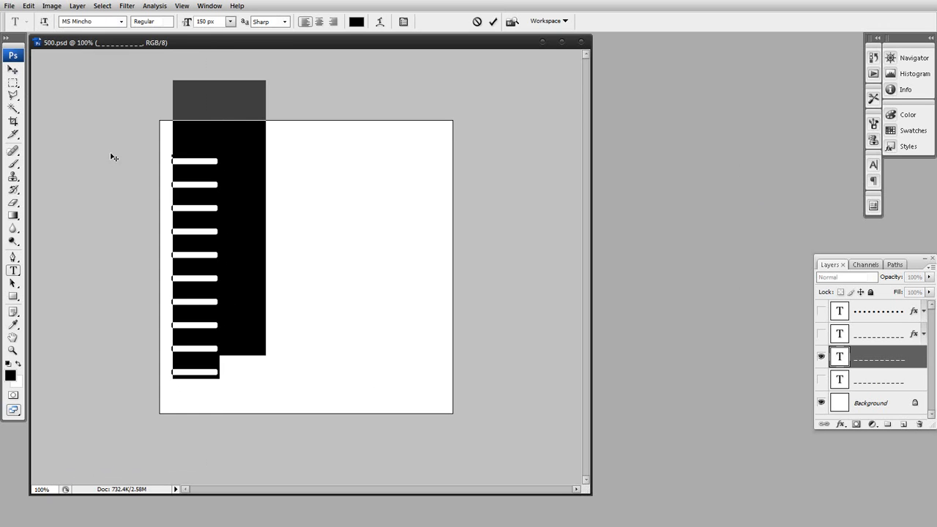
# Delete the new underscore text layer and show the original underscore layer again
pyautogui.moveTo(840, 361); pyautogui.dragTo(918, 424)
pyautogui.click(821, 356)
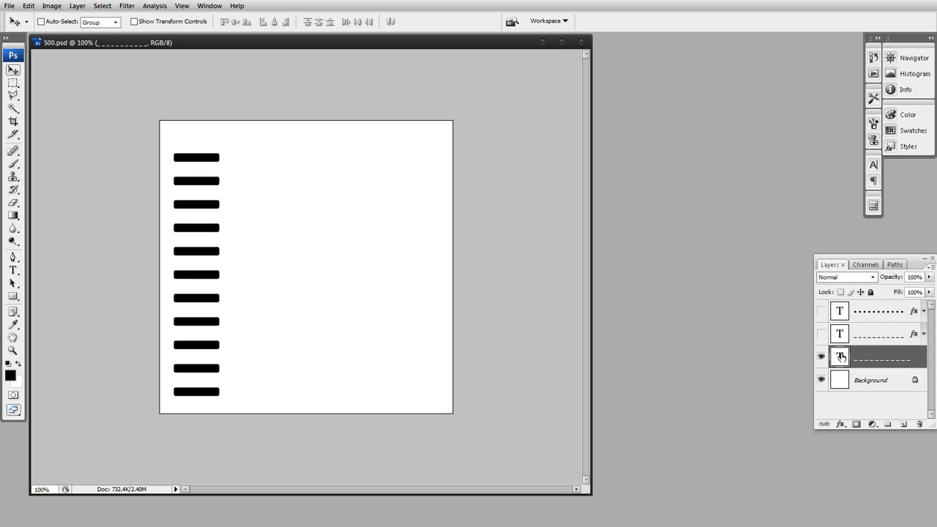
# Duplicate the underscore text layer, hide the original, and stretch the copy horizontally past the canvas's right edge
pyautogui.moveTo(841, 359); pyautogui.dragTo(903, 424)
pyautogui.click(822, 380)
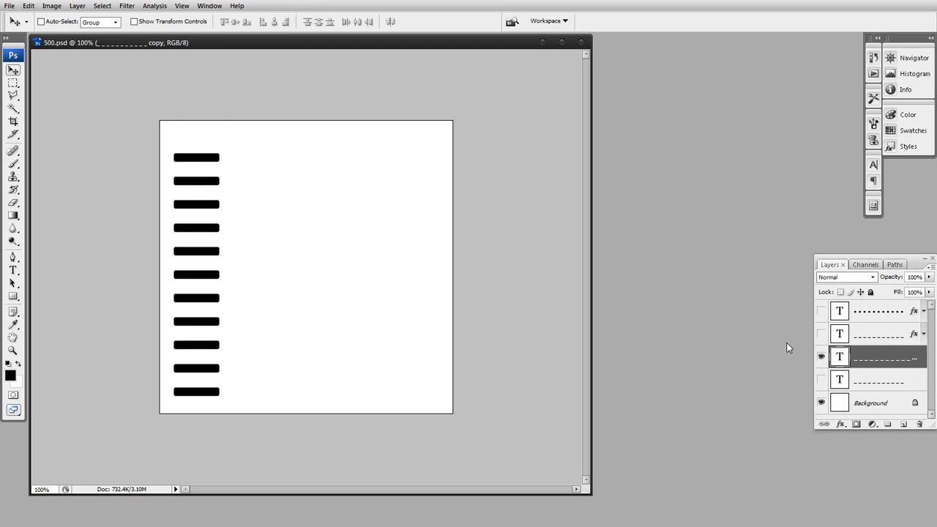
pyautogui.hotkey('ctrl', 't')
pyautogui.moveTo(223, 240); pyautogui.dragTo(520, 225)
pyautogui.press('Return')
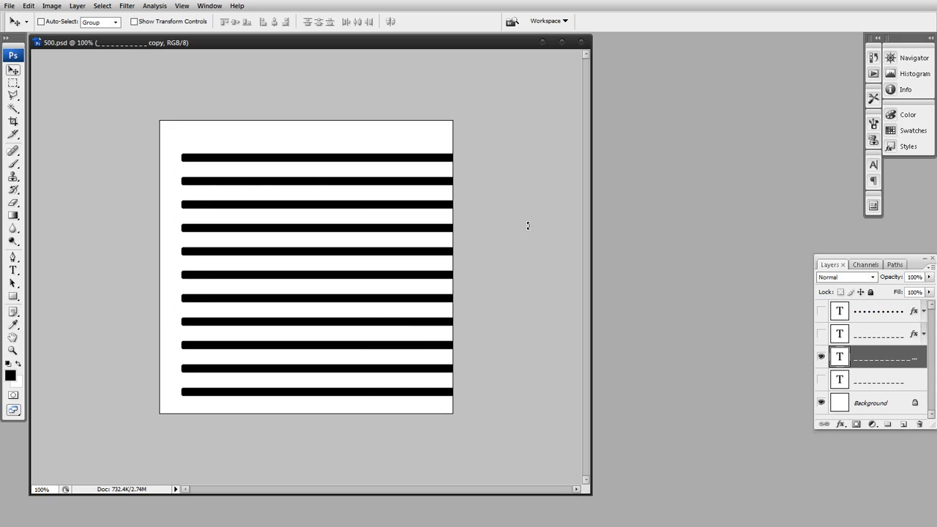
# Delete the stretched copy, then select and show the prepared underscore layer that has a layer effect
pyautogui.moveTo(841, 359); pyautogui.dragTo(919, 424)
pyautogui.click(842, 336)
pyautogui.click(821, 335)
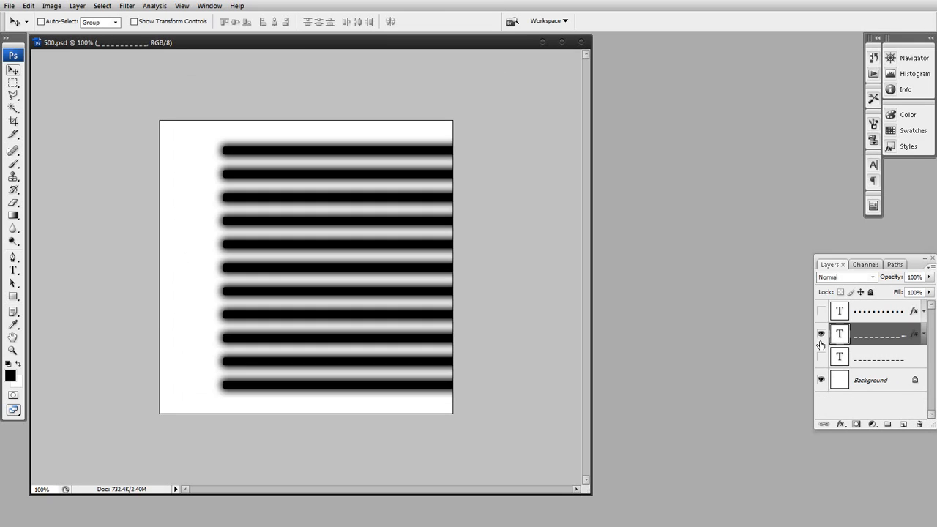
# Compare the long underscore lines without and with their Drop Shadow effect
pyautogui.click(924, 334)
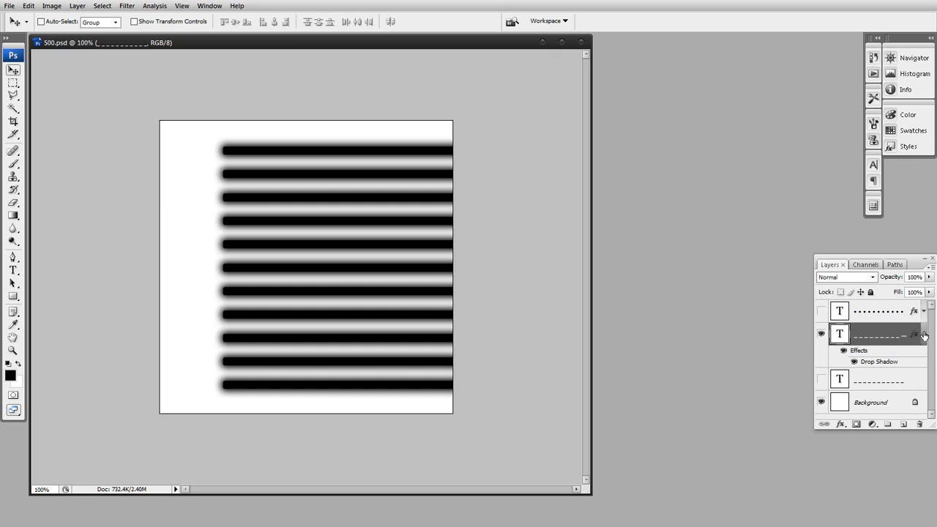
pyautogui.click(855, 361)
pyautogui.click(854, 362)
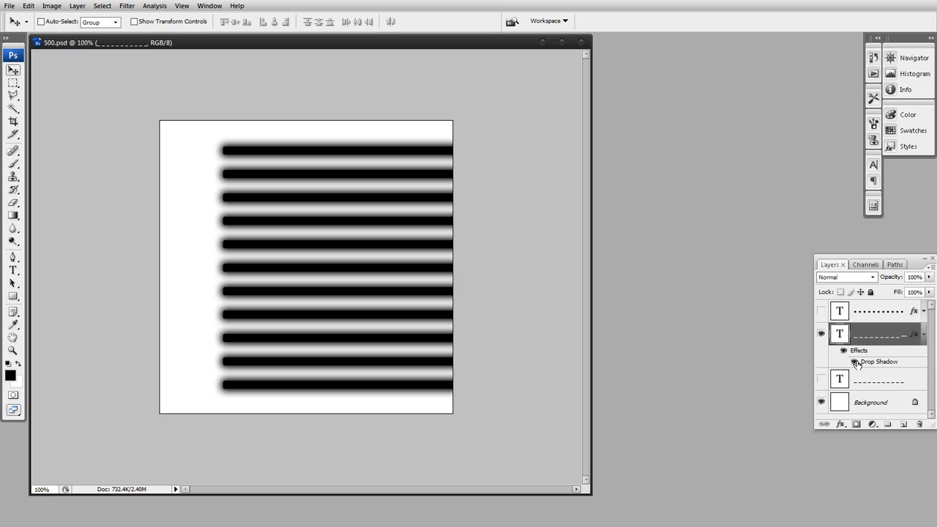
pyautogui.click(924, 335)
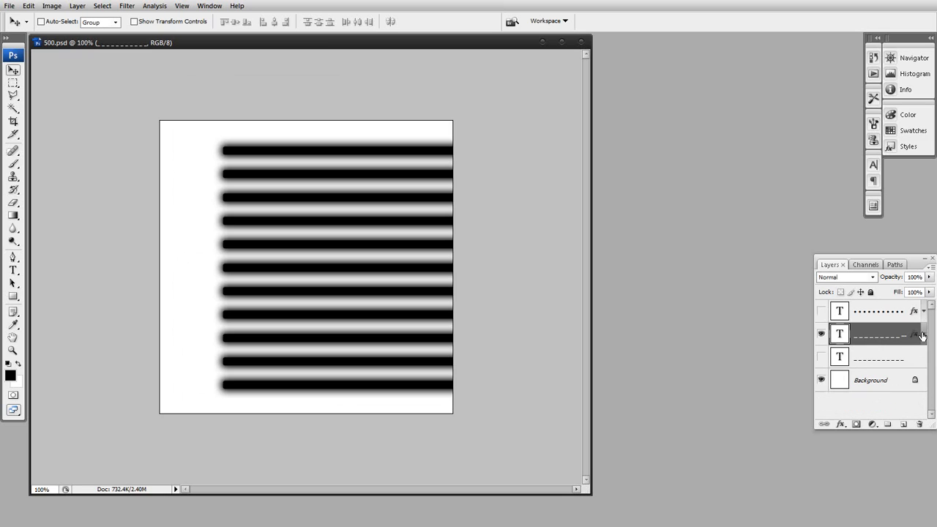
# Hide the shadowed underscore layer, then show and select the bullet text layer above it
pyautogui.click(821, 334)
pyautogui.click(822, 311)
pyautogui.click(844, 313)
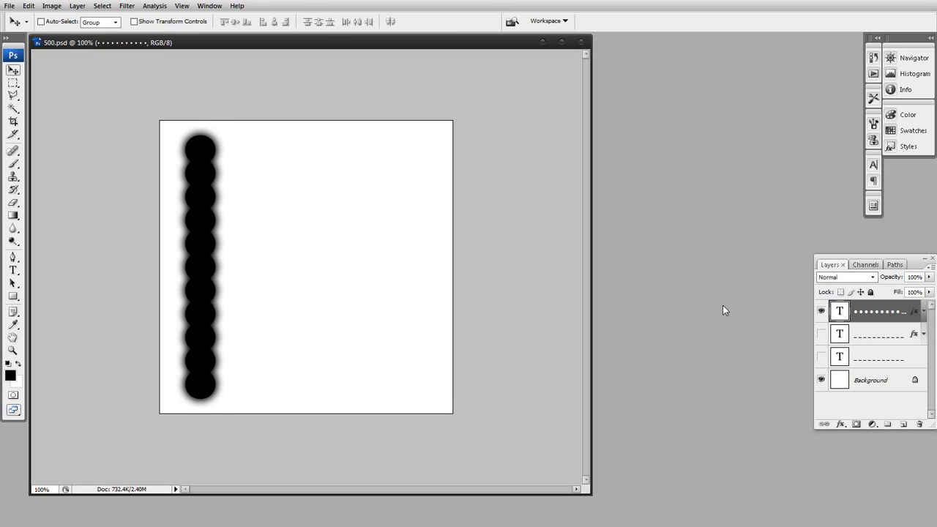
# Try stretching the bullet text layer horizontally past the canvas's right edge with Free Transform
pyautogui.hotkey('ctrl', 't')
pyautogui.moveTo(223, 270); pyautogui.dragTo(554, 262)
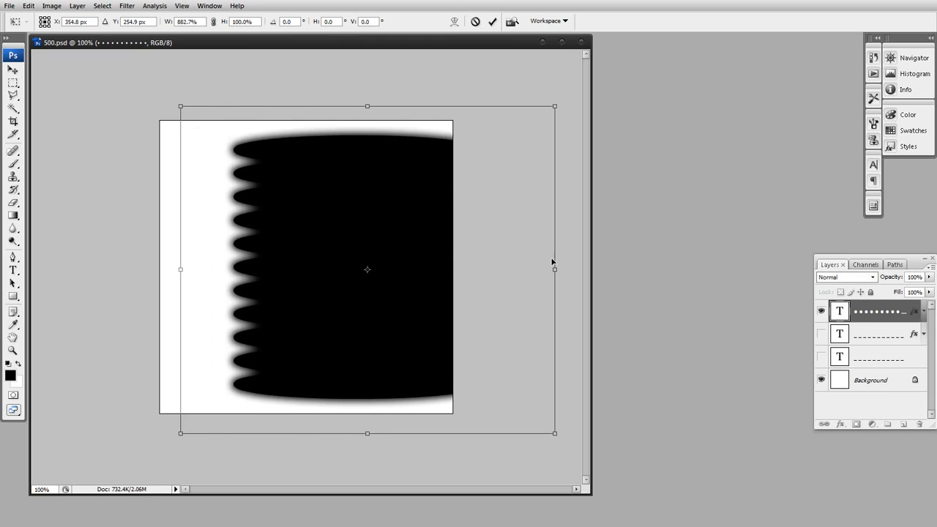
pyautogui.press('Escape')
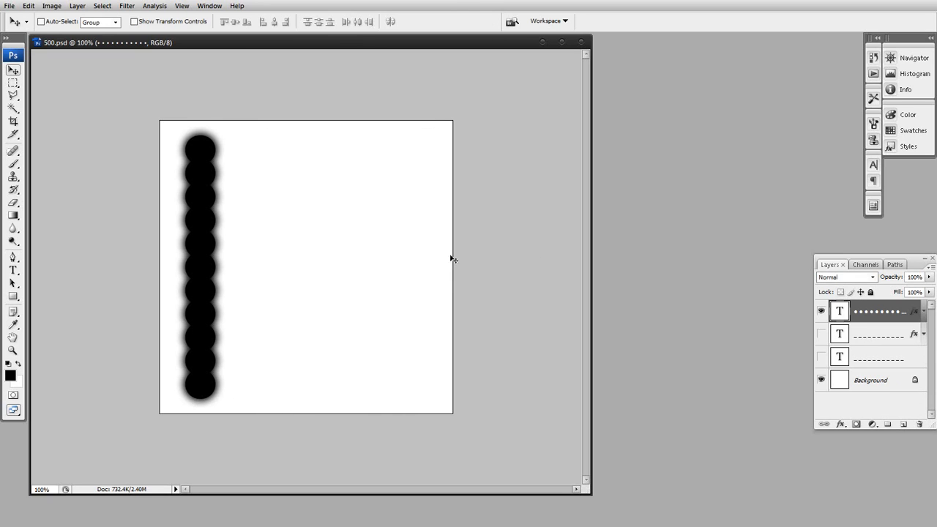
# Inspect the bullet text by highlighting its last lines in text editing, and leave editing
pyautogui.doubleClick(838, 313)
pyautogui.moveTo(222, 362); pyautogui.dragTo(189, 354)
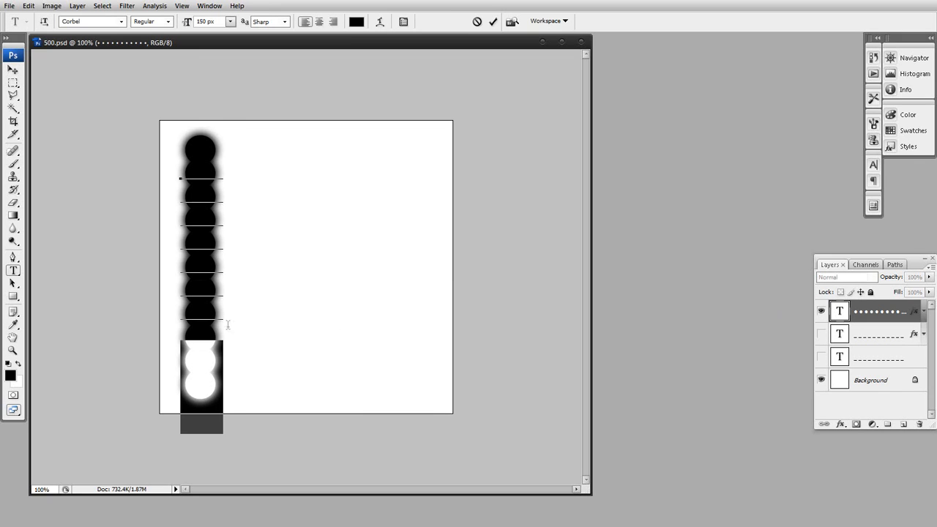
pyautogui.click(13, 83)
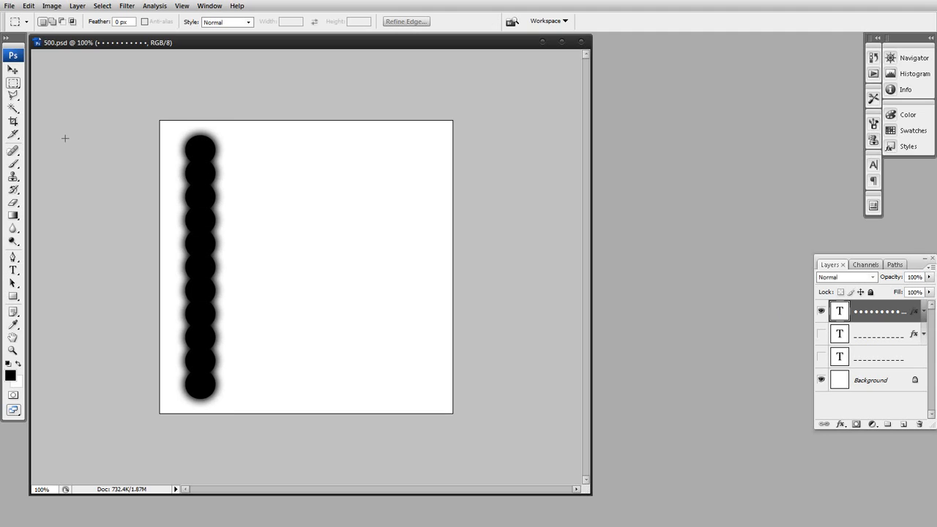
# Show the shadowed underscore layer together with the bullet layer, and make the bullet layer active
pyautogui.click(839, 335)
pyautogui.click(821, 335)
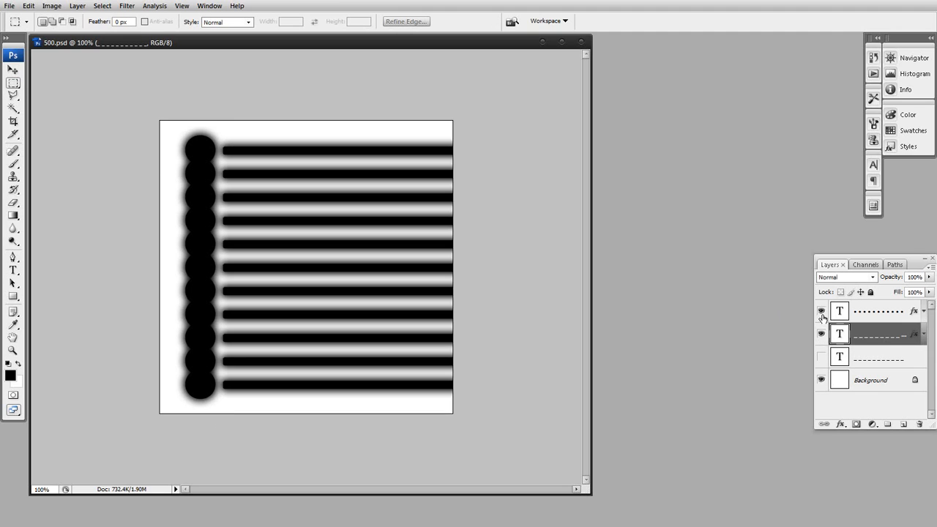
pyautogui.click(822, 311)
pyautogui.click(822, 312)
pyautogui.click(822, 334)
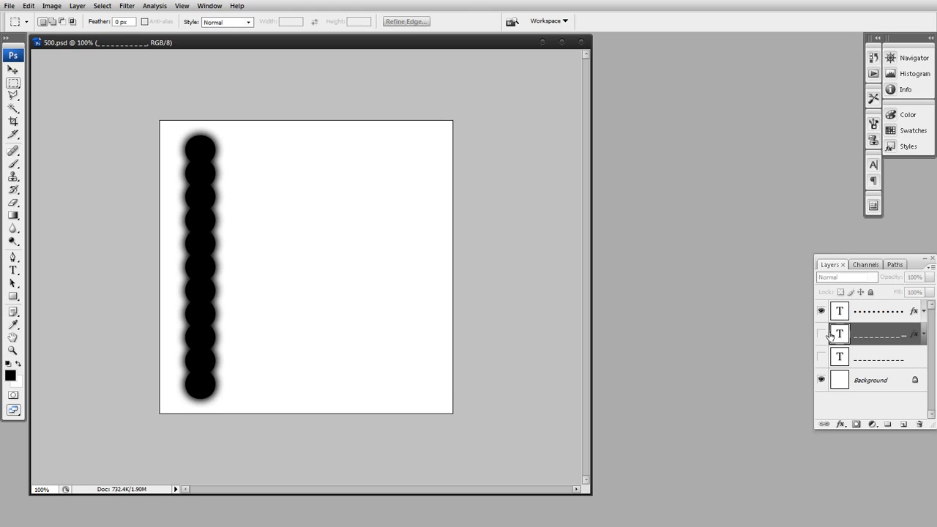
pyautogui.click(838, 316)
pyautogui.click(822, 334)
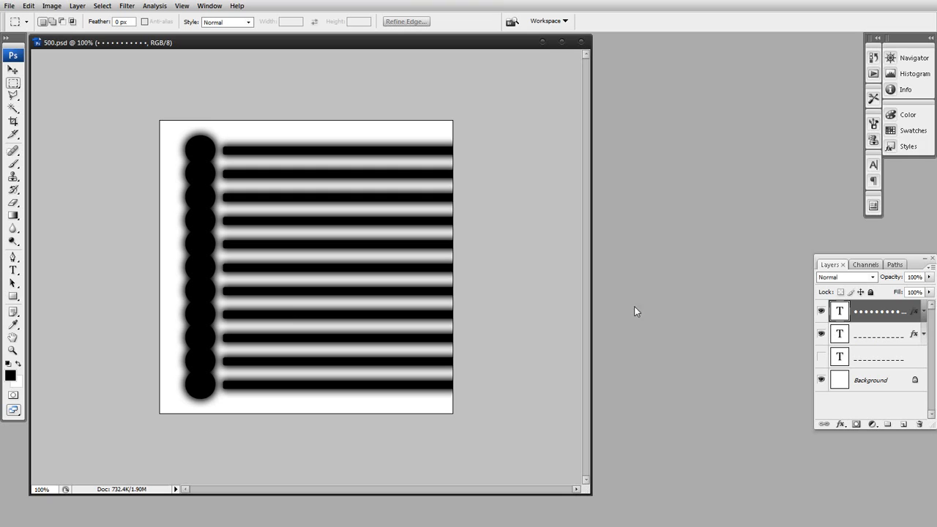
# Move the bullet column slightly left, away from the underscore lines, keeping each bullet level with its line
pyautogui.click(14, 70)
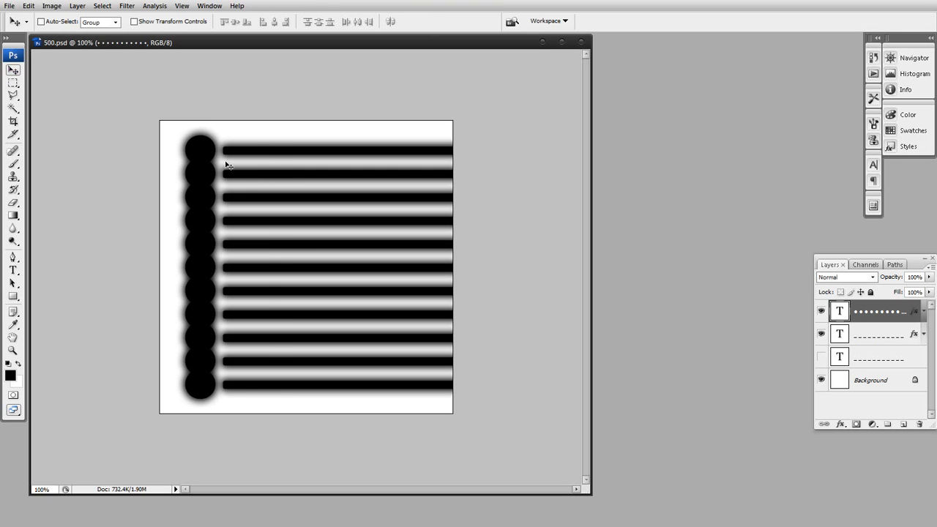
pyautogui.moveTo(202, 156)
pyautogui.mouseDown()
pyautogui.moveTo(249, 151)
pyautogui.moveTo(197, 153)
pyautogui.mouseUp()
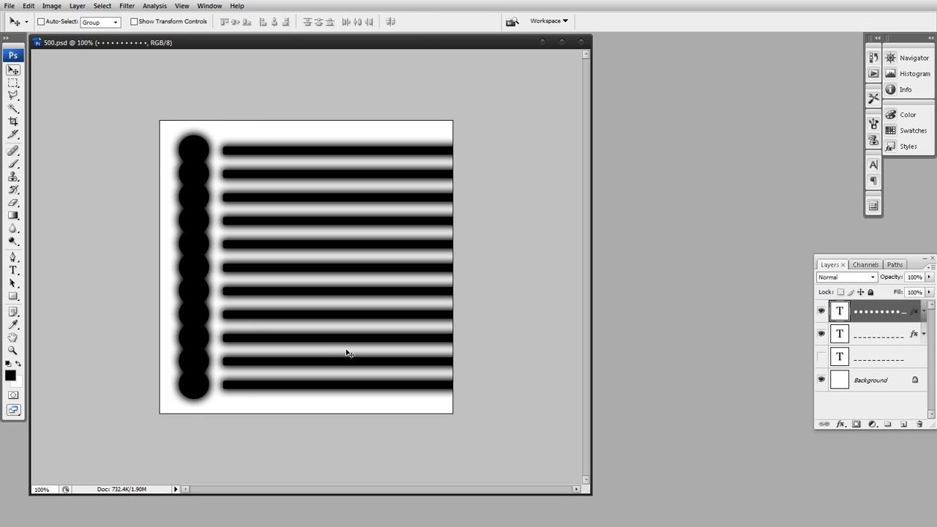
pyautogui.hotkey('shift', 'Up')
pyautogui.hotkey('shift', 'Up')
pyautogui.hotkey('shift', 'Down')
pyautogui.hotkey('shift', 'Down')
pyautogui.hotkey('shift', 'Down')
pyautogui.hotkey('shift', 'Down')
pyautogui.hotkey('shift', 'Up')
pyautogui.hotkey('shift', 'Up')
pyautogui.hotkey('shift', 'Up')
pyautogui.hotkey('shift', 'Right')
pyautogui.hotkey('shift', 'Right')
pyautogui.press('Down')
pyautogui.press('Down')
pyautogui.press('Down')
pyautogui.press('Down')
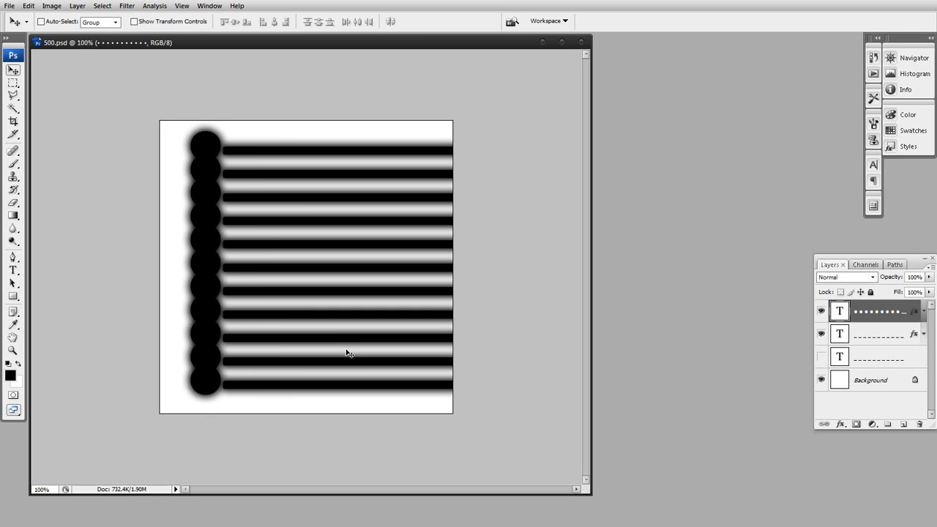
pyautogui.press('Down')
pyautogui.press('Down')
pyautogui.press('Down')
pyautogui.press('Down')
pyautogui.press('Down')
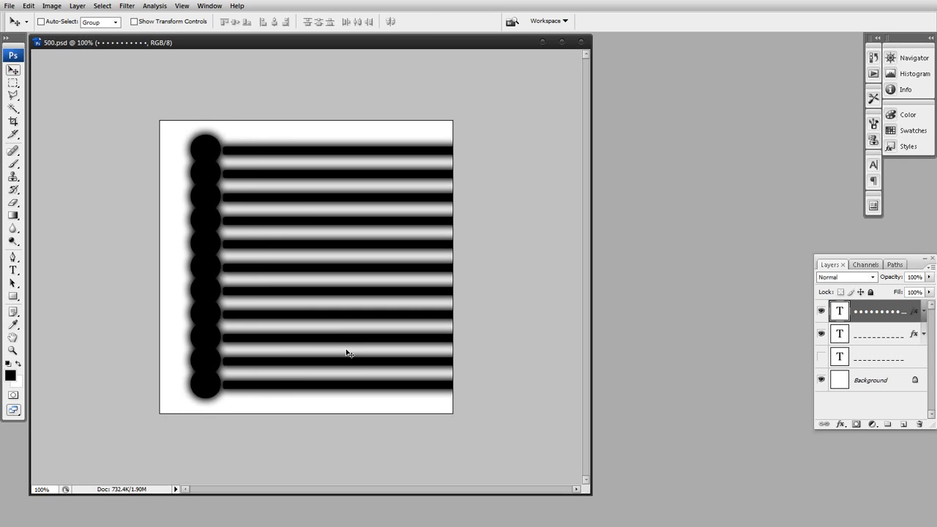
pyautogui.hotkey('shift', 'Left')
pyautogui.hotkey('shift', 'Left')
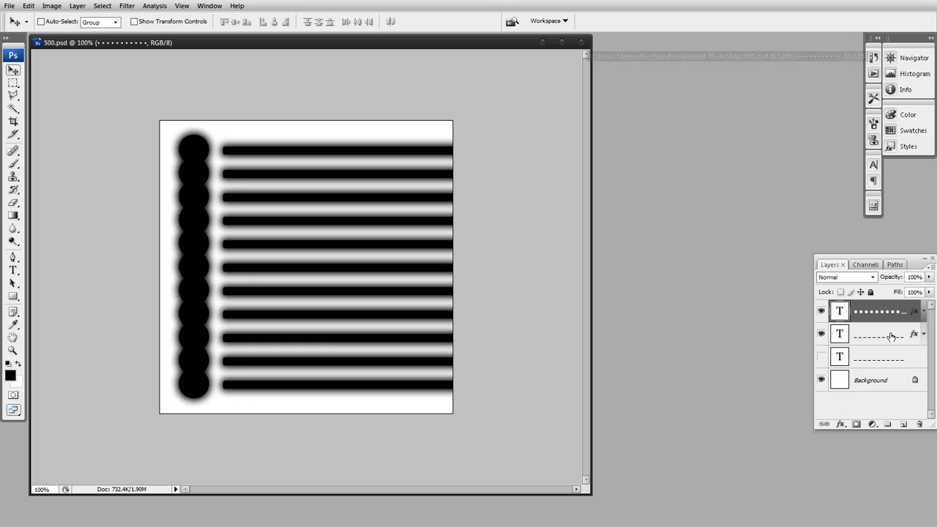
# Turn off the Drop Shadow effect on both the bullet layer and the visible underscore layer
pyautogui.click(923, 313)
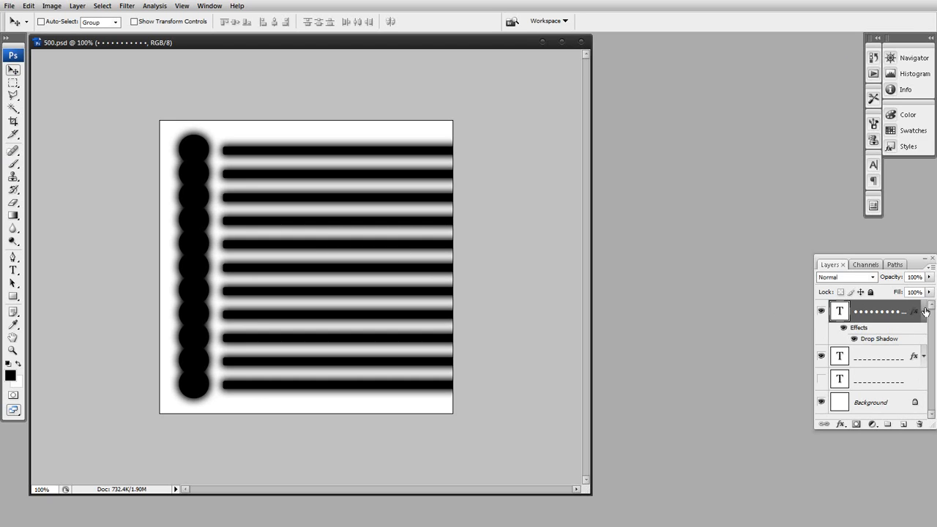
pyautogui.click(855, 340)
pyautogui.click(923, 312)
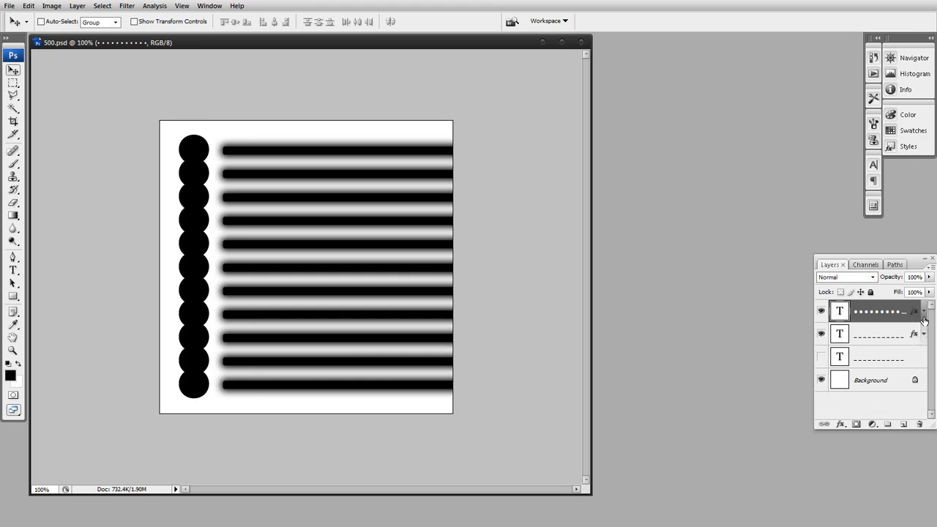
pyautogui.click(924, 334)
pyautogui.click(854, 363)
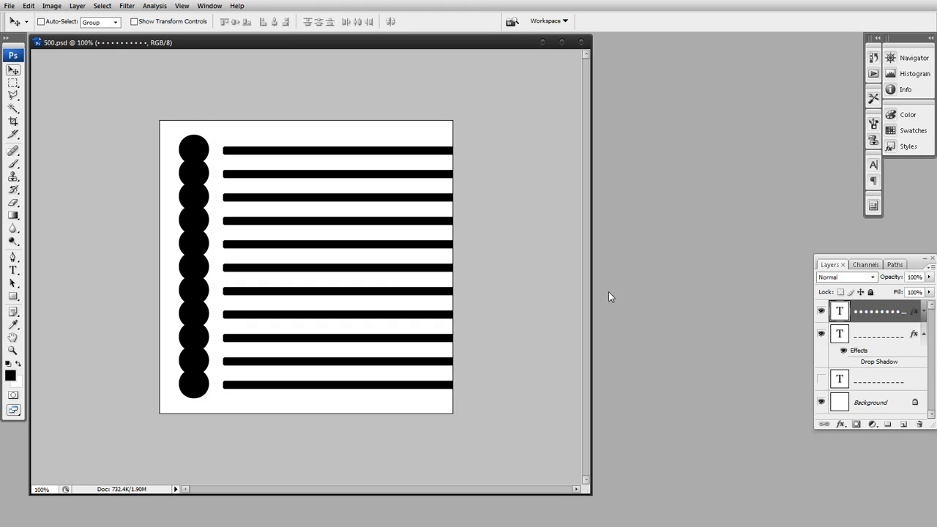
# Close the 500.psd document without saving its changes
pyautogui.click(582, 42)
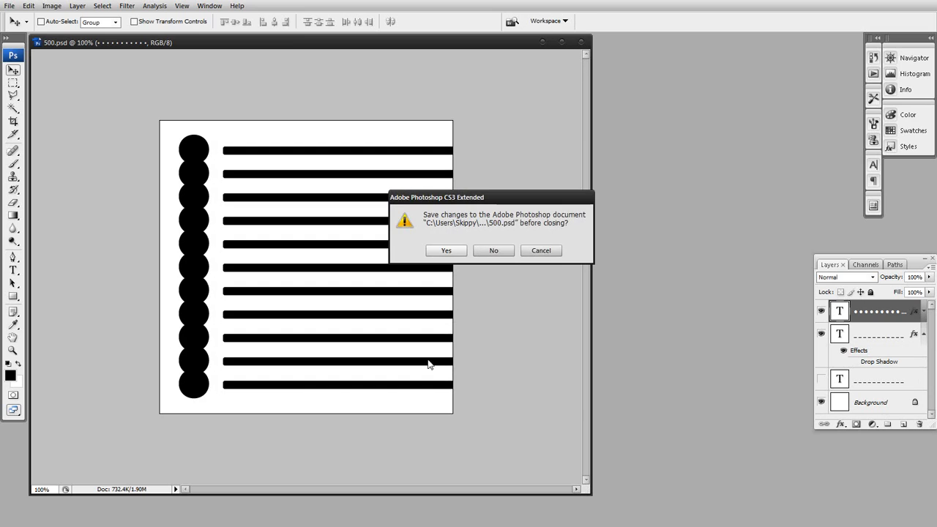
pyautogui.click(494, 253)
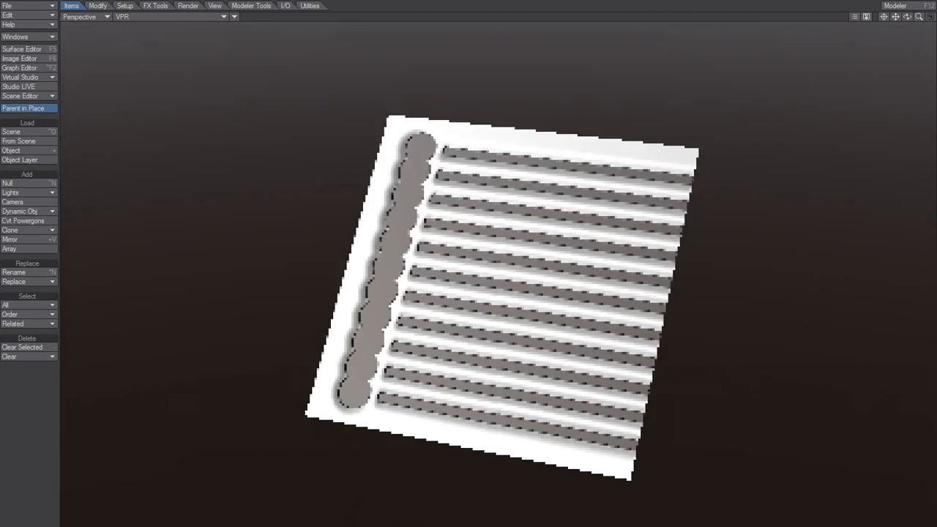
# In LightWave Layout, inspect the Transparency texture of the Default surface on object 500
pyautogui.press('F5')
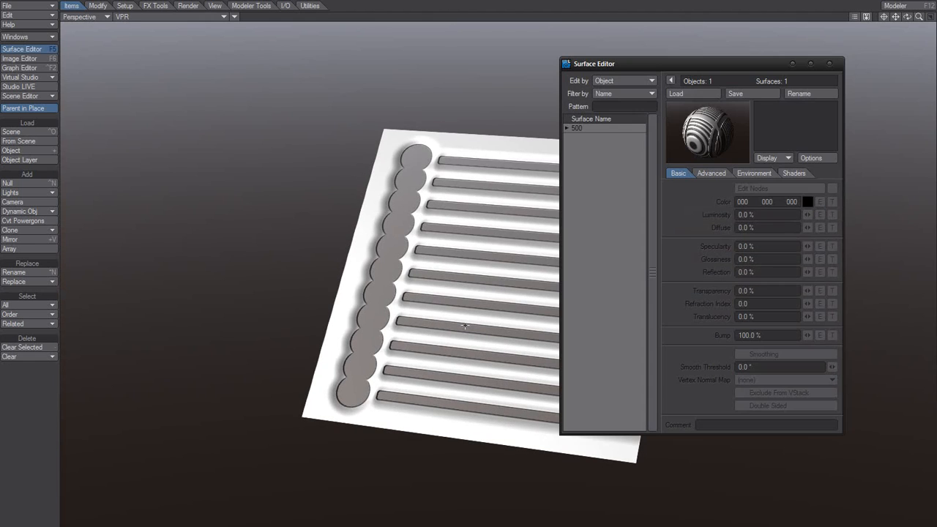
pyautogui.click(574, 128)
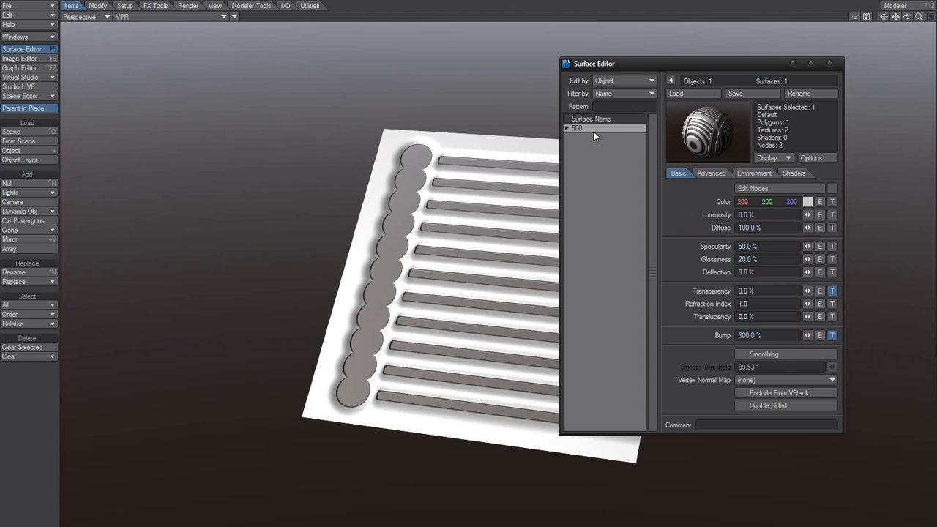
pyautogui.click(567, 128)
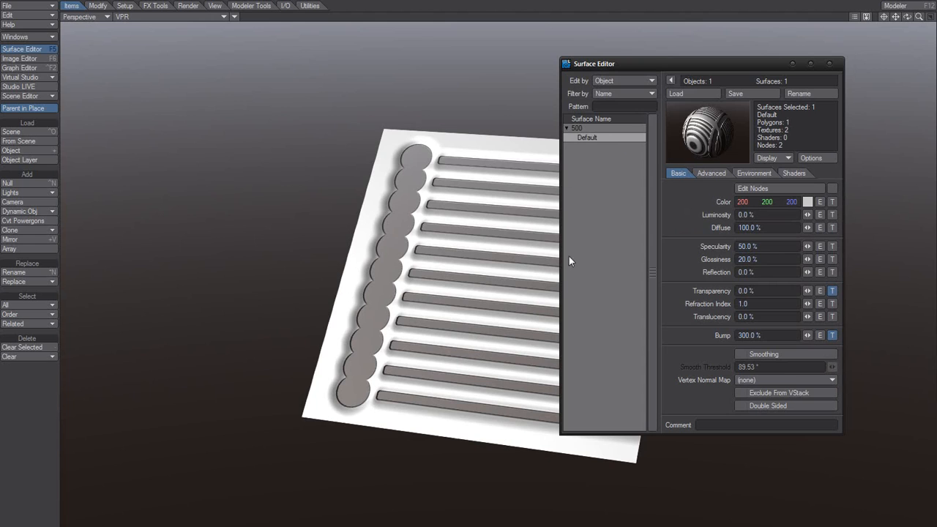
pyautogui.click(833, 292)
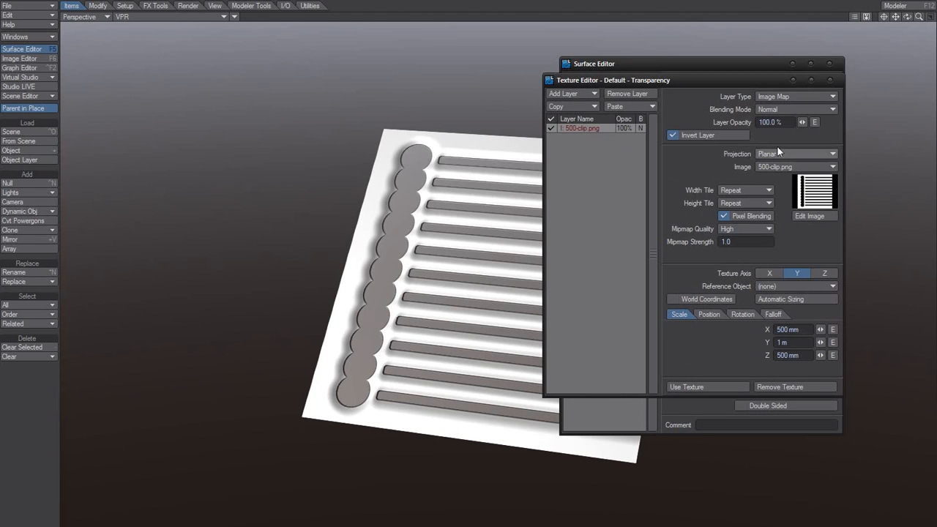
pyautogui.click(831, 80)
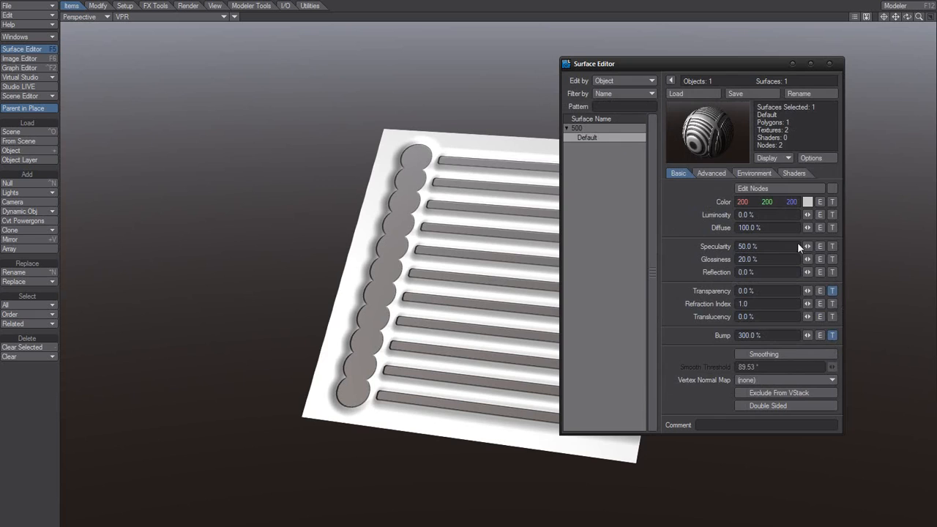
# Check the Default surface's Bump texture and strength, and move the Surface Editor aside to view the plane
pyautogui.click(832, 334)
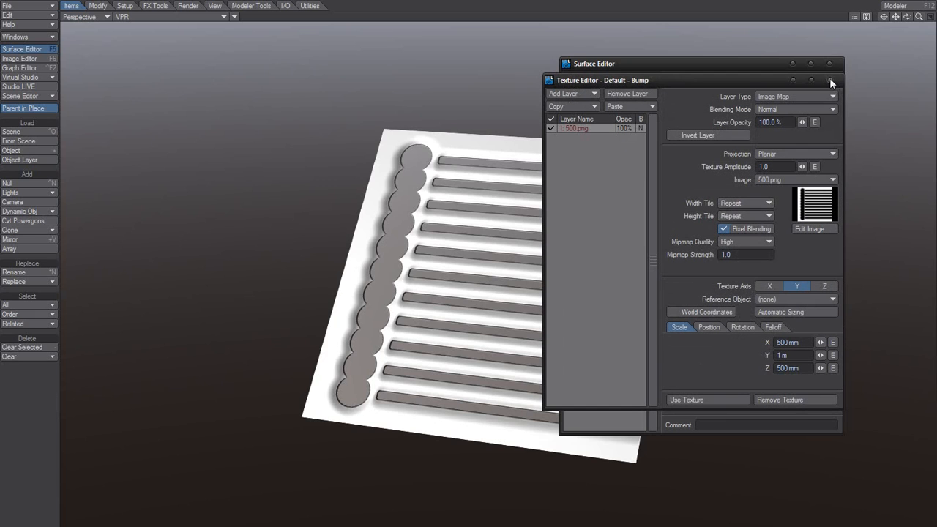
pyautogui.click(830, 80)
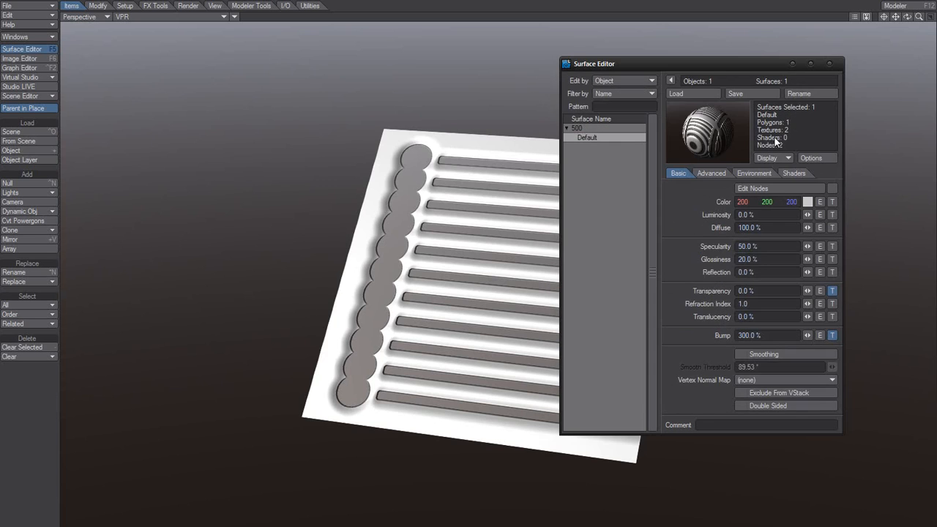
pyautogui.click(772, 335)
pyautogui.click(686, 345)
pyautogui.moveTo(767, 71); pyautogui.dragTo(832, 74)
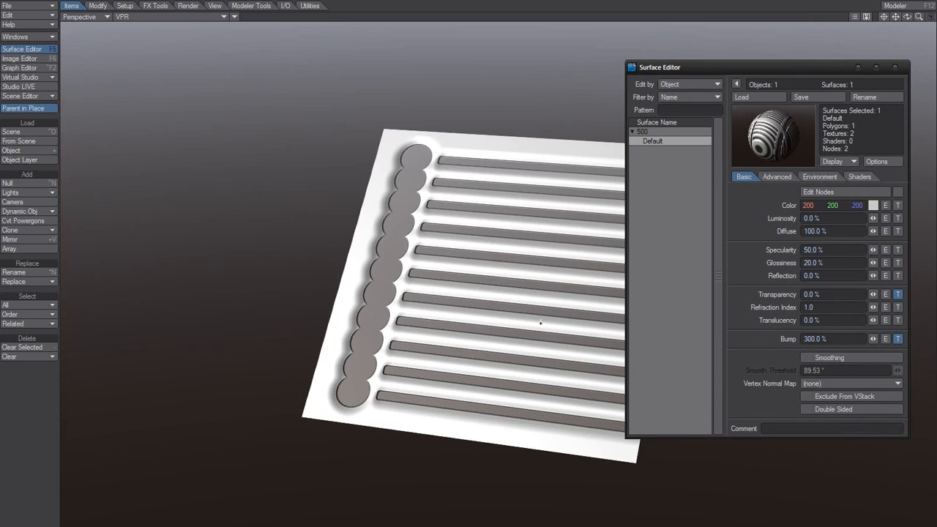
pyautogui.moveTo(907, 16); pyautogui.dragTo(883, 28)
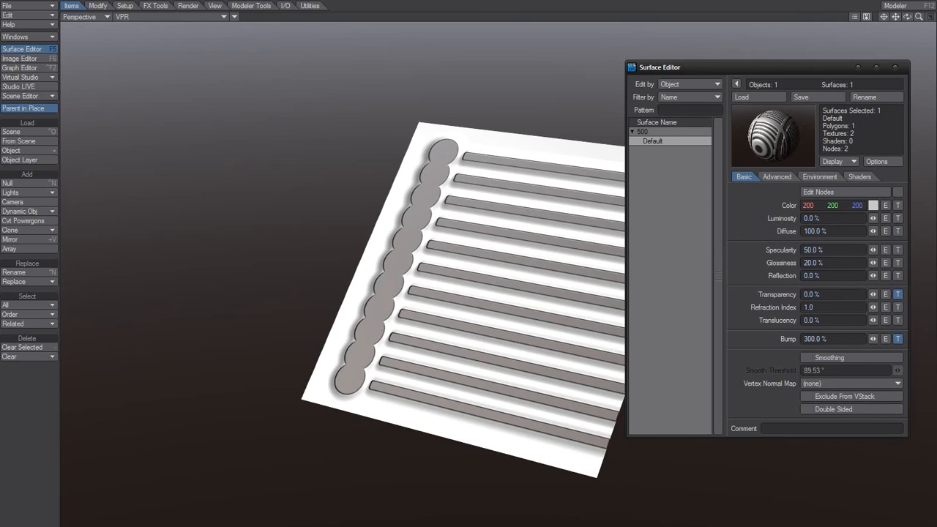
# Switch to the displacement PhotoShop folder, preview the 500 PNG image, and return to LightWave
pyautogui.hotkey('alt', 'Tab')
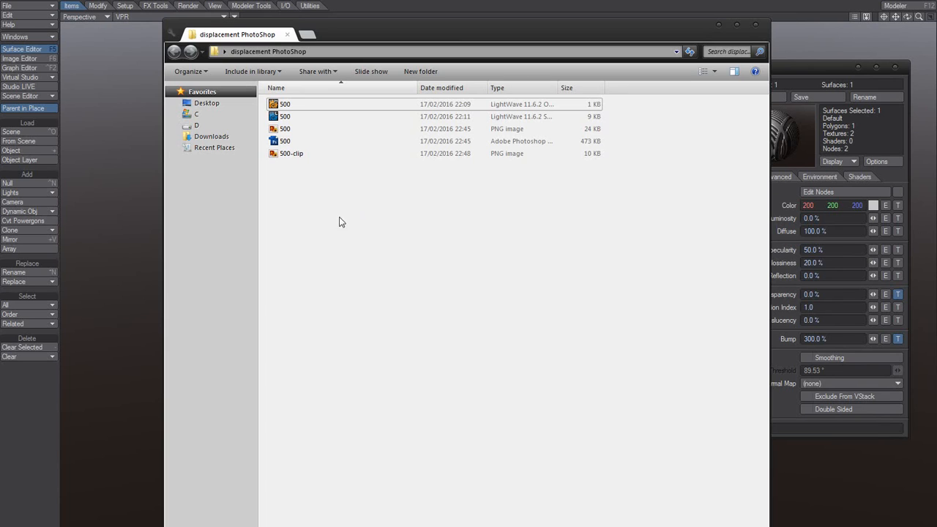
pyautogui.doubleClick(286, 129)
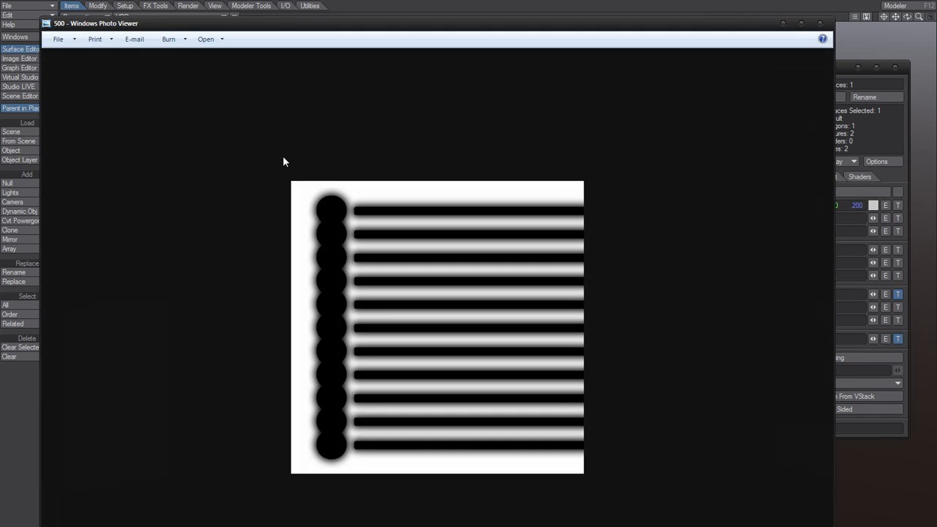
pyautogui.click(821, 24)
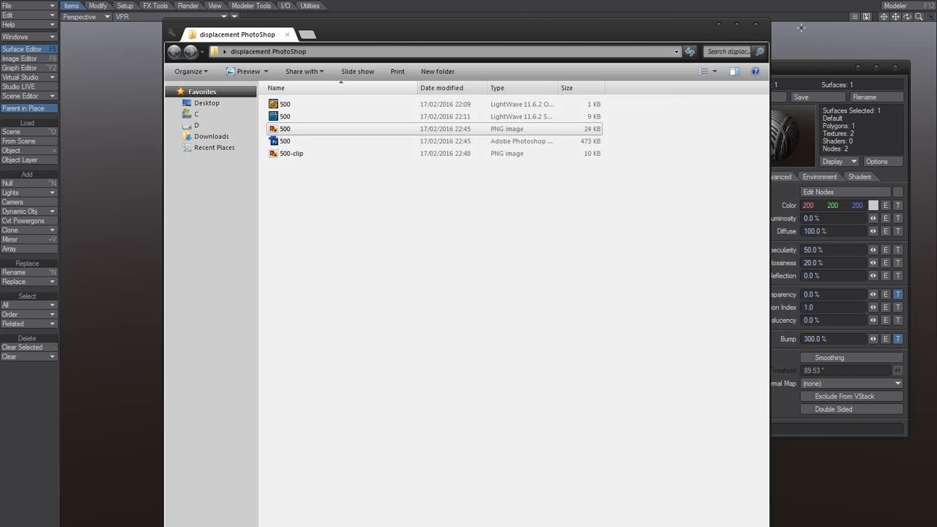
pyautogui.click(718, 25)
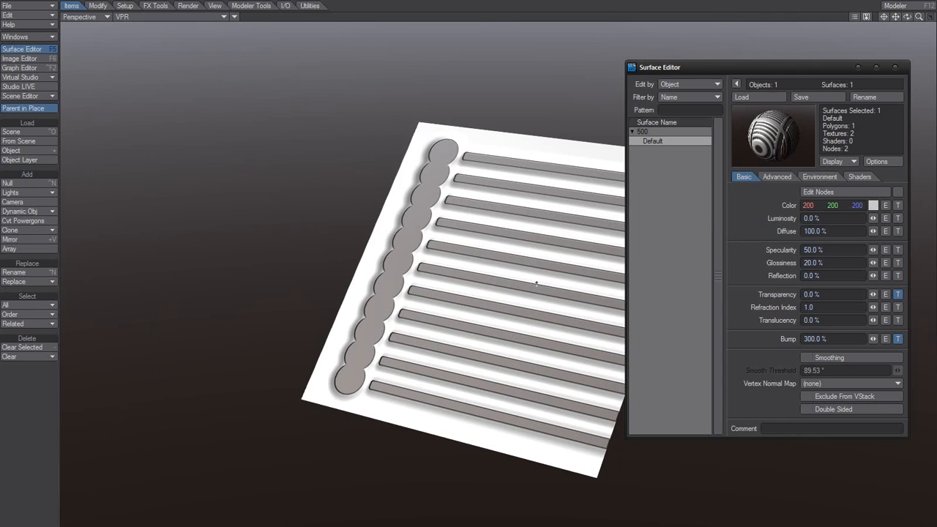
# Examine the relief and cut-outs on the textured plane from several angles in the perspective view
pyautogui.keyDown('alt'); pyautogui.moveTo(576, 252); pyautogui.dragTo(532, 297); pyautogui.keyUp('alt')
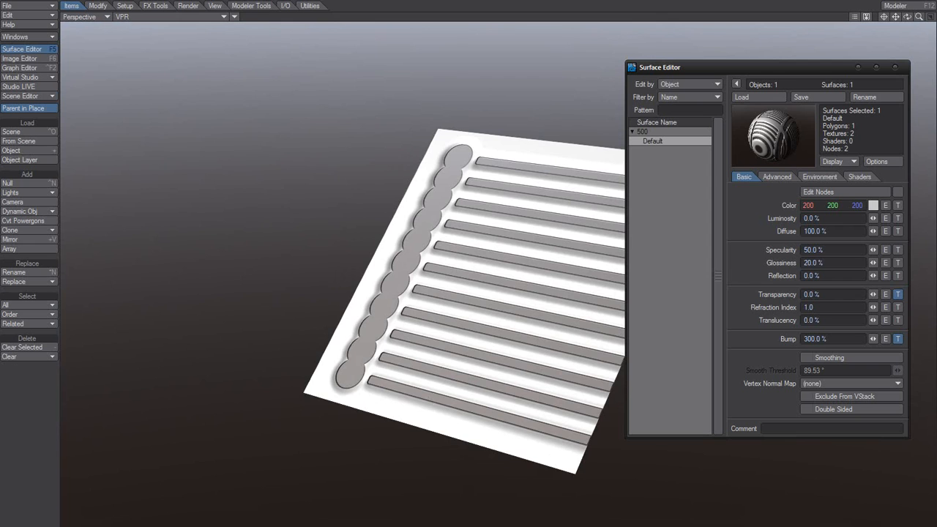
pyautogui.keyDown('alt'); pyautogui.moveTo(495, 391); pyautogui.dragTo(515, 376); pyautogui.keyUp('alt')
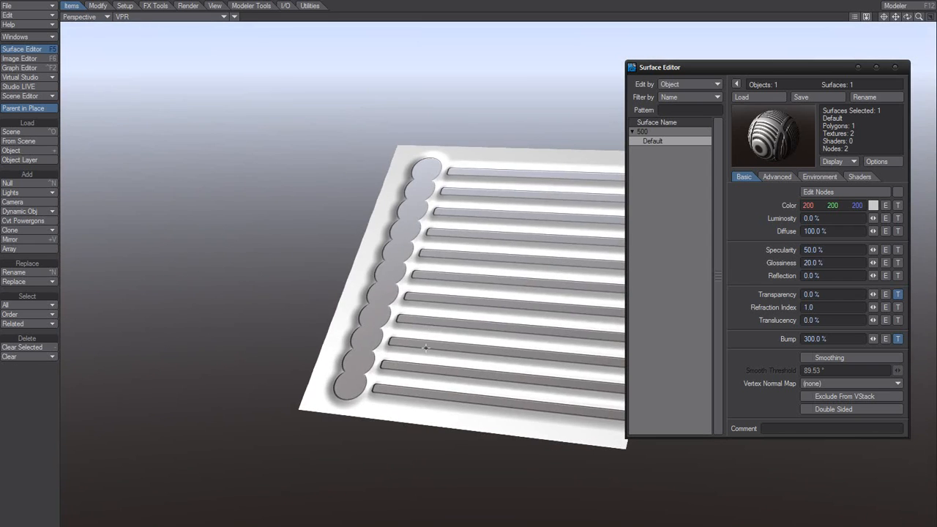
pyautogui.keyDown('alt'); pyautogui.moveTo(426, 347); pyautogui.dragTo(427, 364); pyautogui.keyUp('alt')
pyautogui.keyDown('alt'); pyautogui.moveTo(583, 334); pyautogui.dragTo(636, 338); pyautogui.keyUp('alt')
pyautogui.keyDown('alt'); pyautogui.moveTo(355, 393); pyautogui.dragTo(768, 302); pyautogui.keyUp('alt')
pyautogui.keyDown('alt'); pyautogui.moveTo(371, 379); pyautogui.dragTo(539, 360); pyautogui.keyUp('alt')
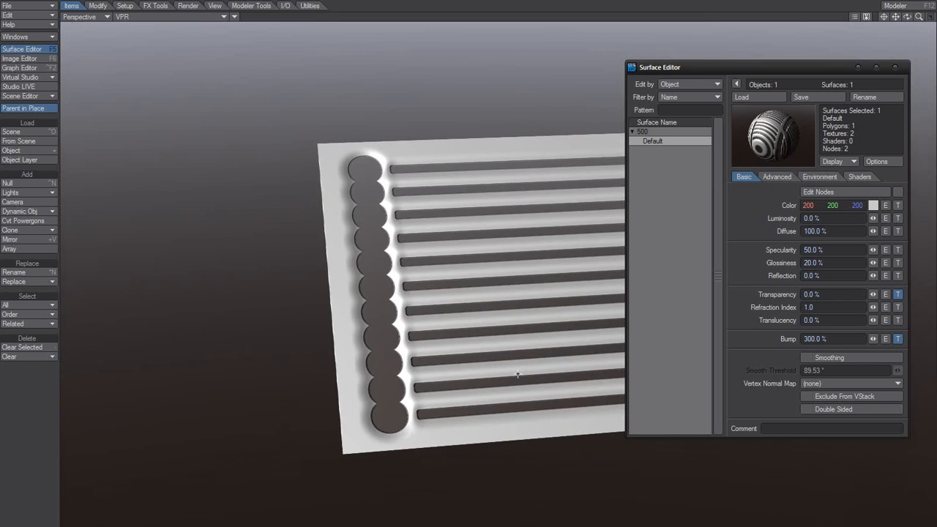
pyautogui.keyDown('alt'); pyautogui.moveTo(445, 395); pyautogui.dragTo(242, 390); pyautogui.keyUp('alt')
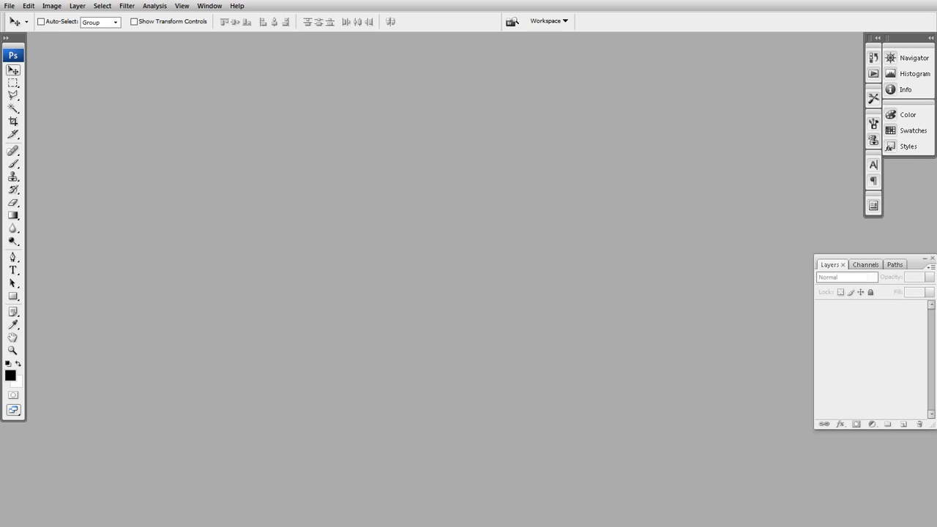
pyautogui.click(176, 526)
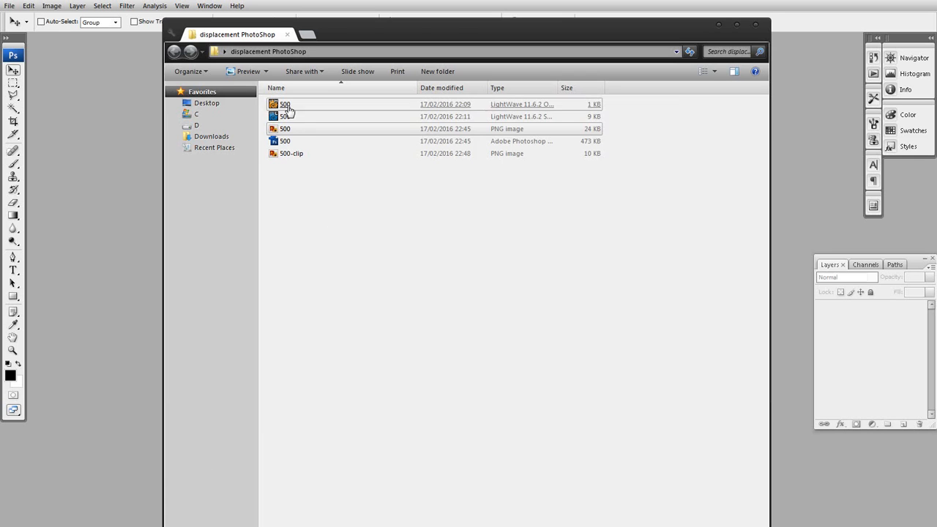
pyautogui.moveTo(430, 40); pyautogui.dragTo(539, 51)
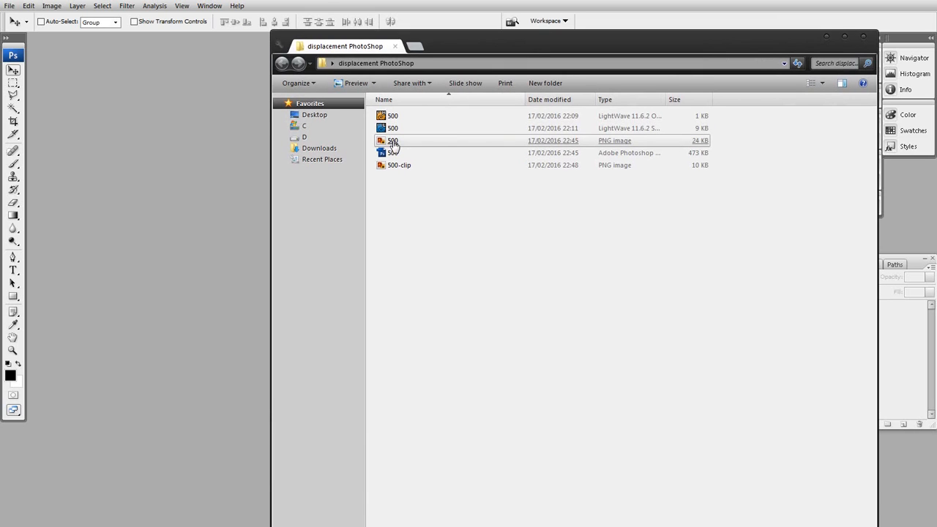
pyautogui.moveTo(394, 145); pyautogui.dragTo(201, 227)
pyautogui.moveTo(326, 351); pyautogui.dragTo(514, 389)
pyautogui.click(506, 42)
# Open the 500-clip PNG from the displacement PhotoShop folder in Photoshop and enlarge its document window
pyautogui.hotkey('alt', 'Tab')
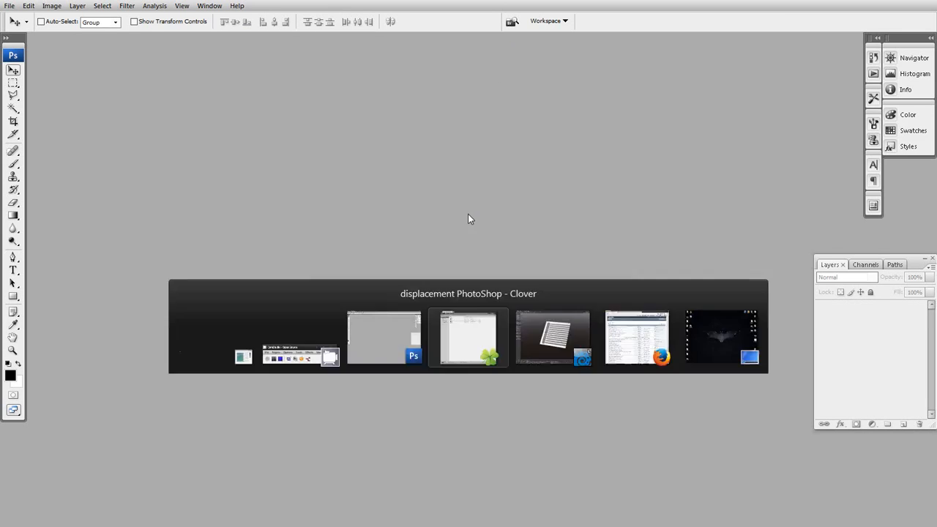
pyautogui.moveTo(403, 167); pyautogui.dragTo(228, 238)
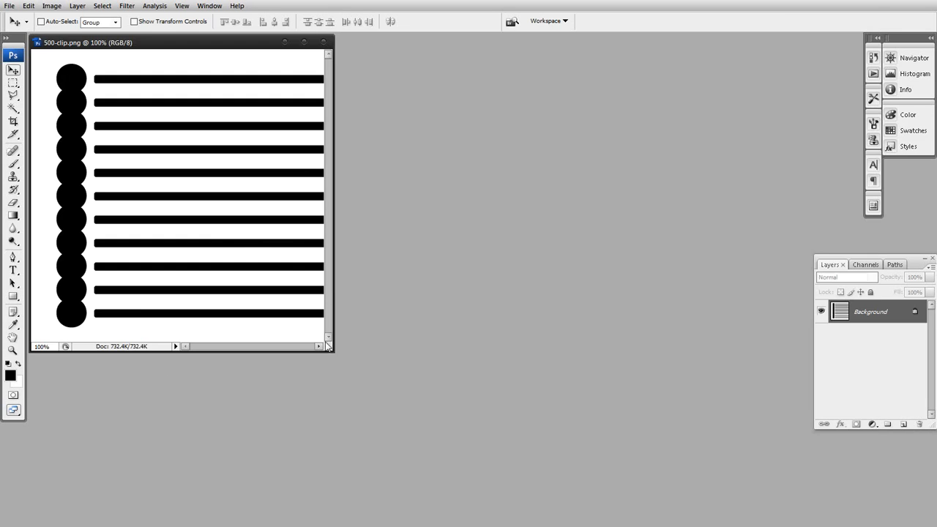
pyautogui.moveTo(331, 349); pyautogui.dragTo(637, 443)
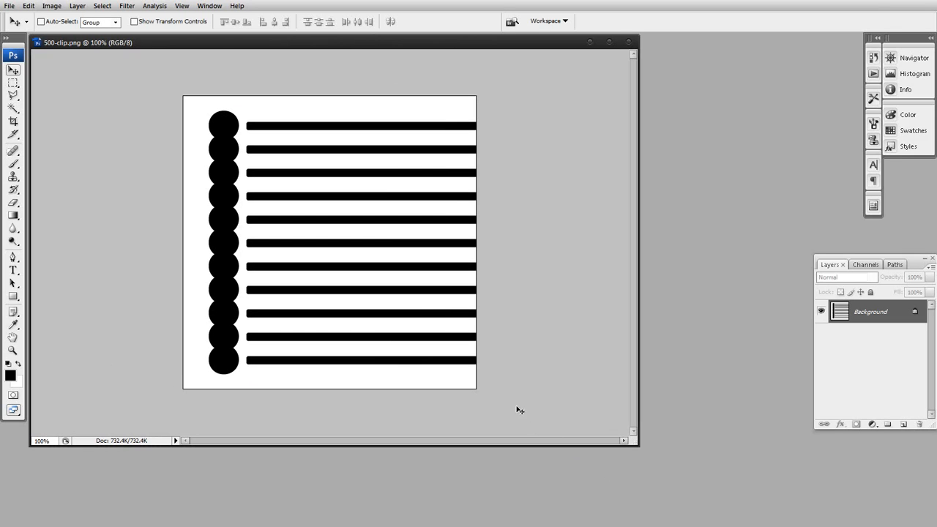
# Try darkening the white areas of the clip image with Levels at an output white level of 92, and undo it
pyautogui.hotkey('ctrl', 'l')
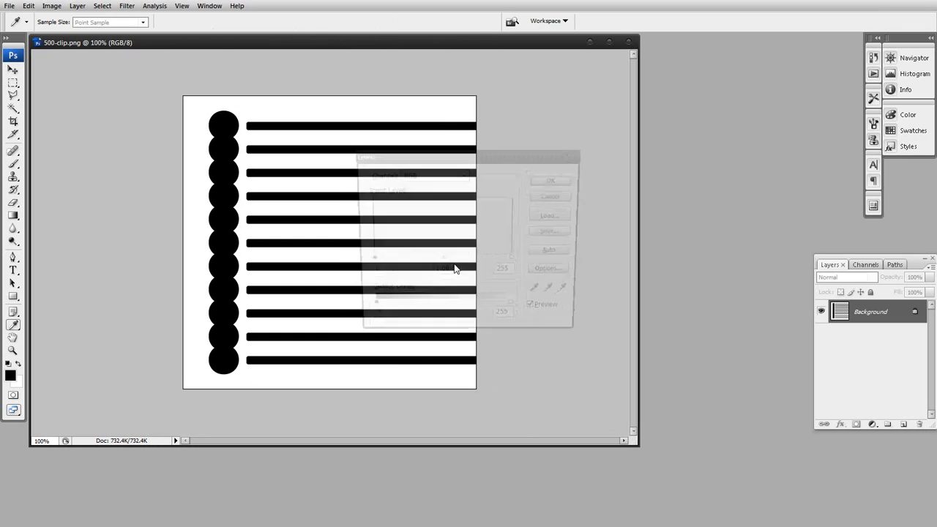
pyautogui.moveTo(514, 316); pyautogui.dragTo(422, 318)
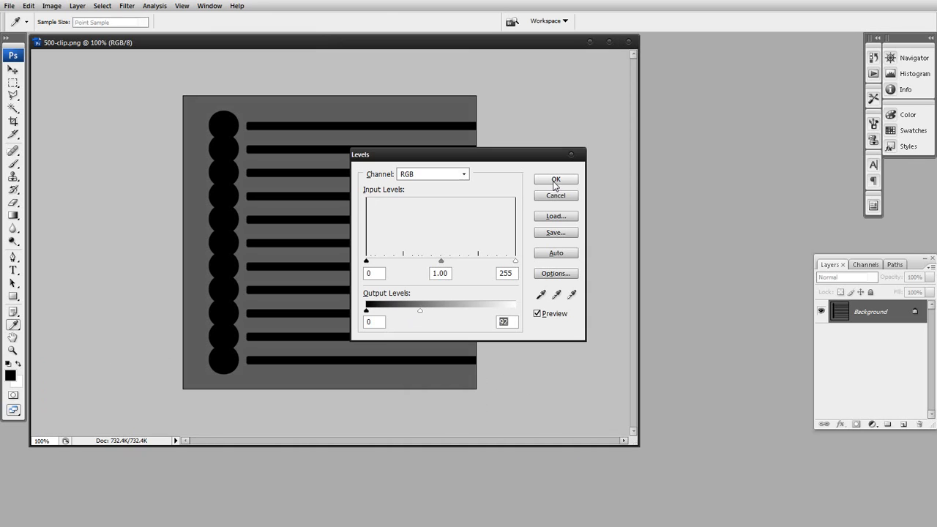
pyautogui.click(555, 181)
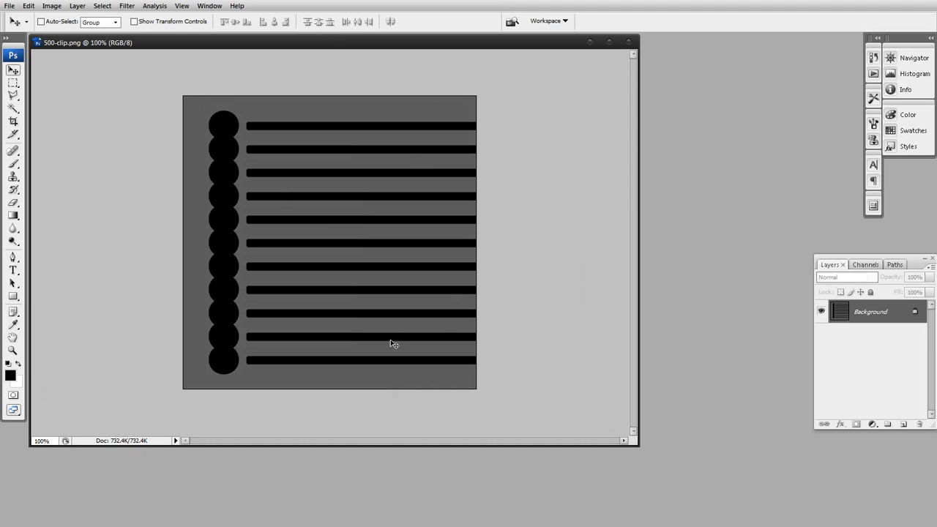
pyautogui.hotkey('ctrl', 'z')
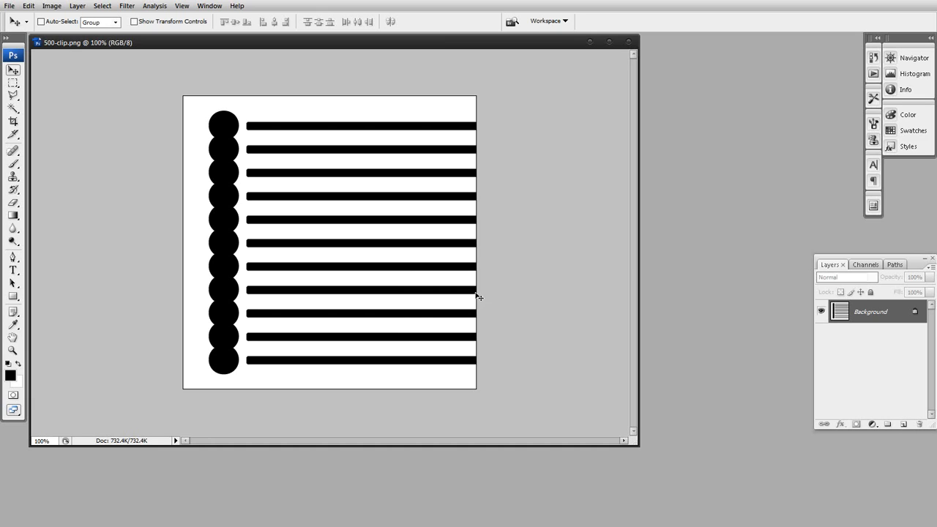
# Select the black circles and bars using Color Range with sampled black and a fuzziness of 118
pyautogui.click(102, 6)
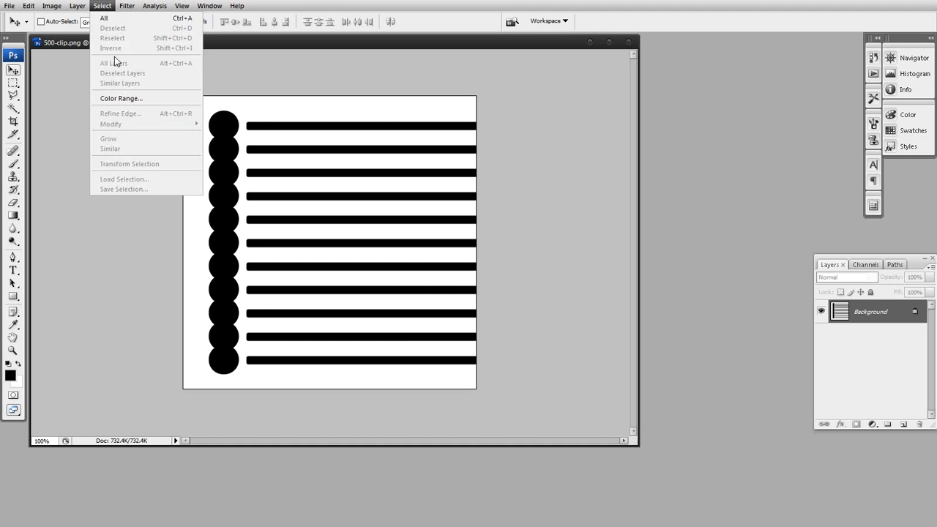
pyautogui.click(136, 97)
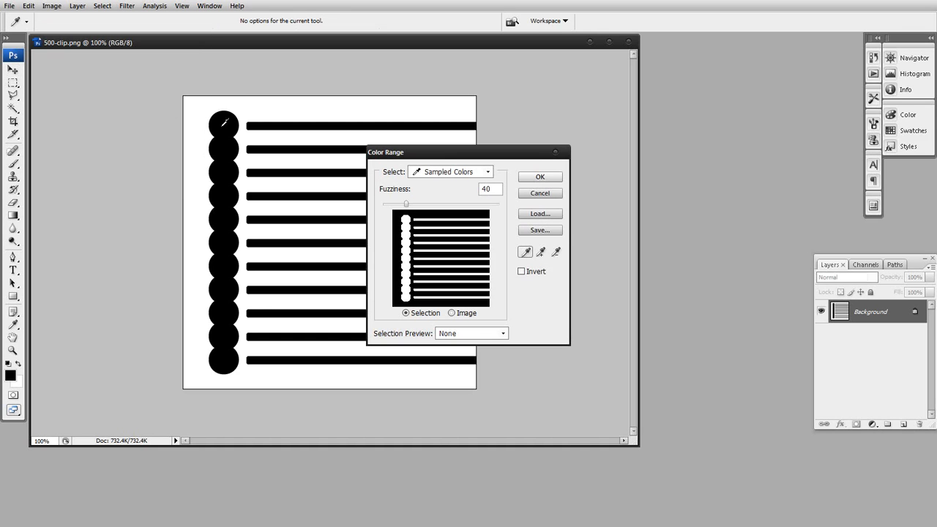
pyautogui.moveTo(406, 204); pyautogui.dragTo(452, 206)
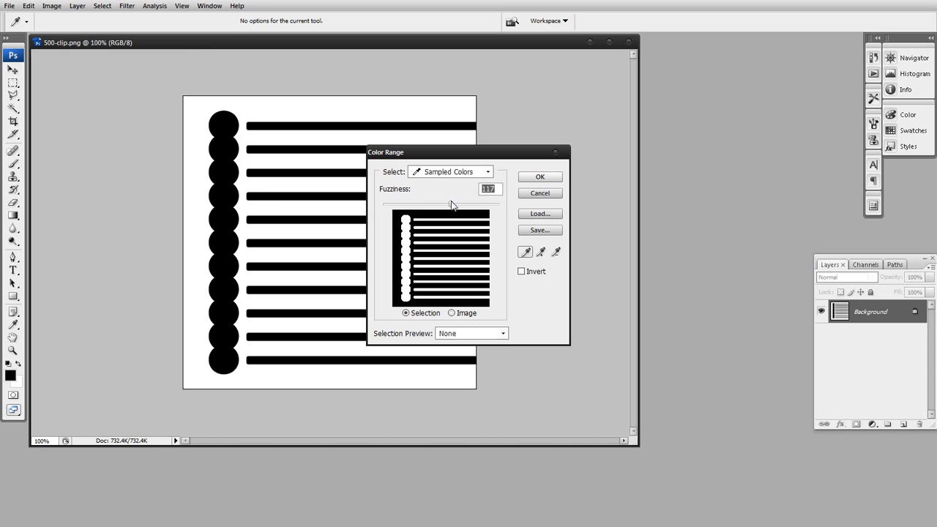
pyautogui.click(541, 178)
# Copy the selected black shapes to their own layer and hide the Background layer
pyautogui.press('m')
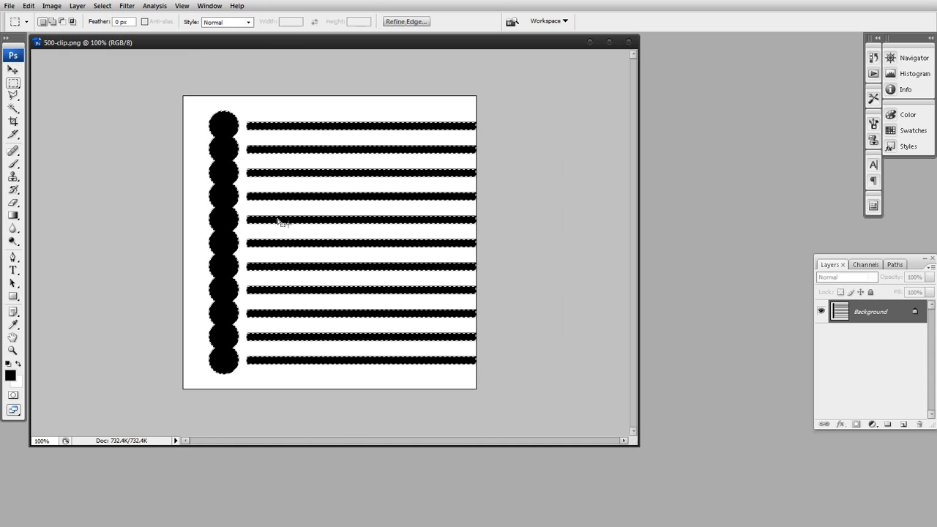
pyautogui.rightClick(224, 221)
pyautogui.click(282, 318)
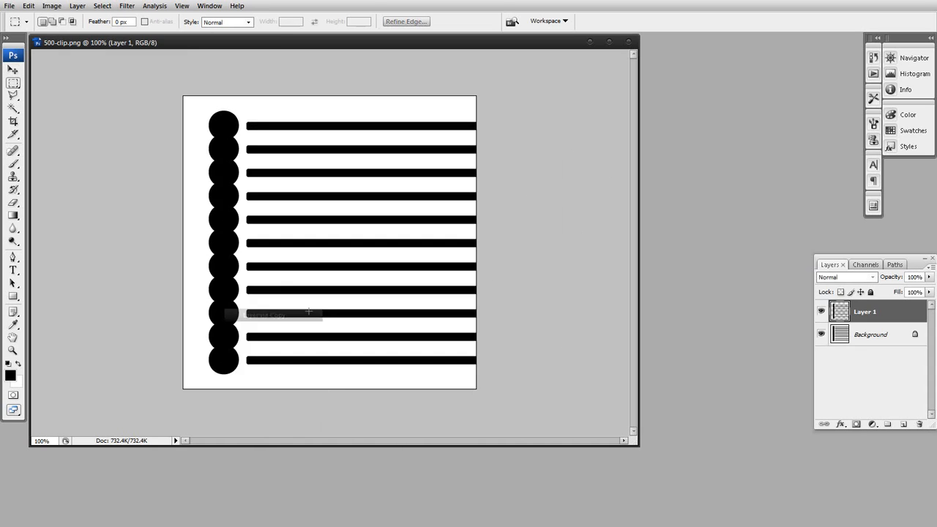
pyautogui.click(821, 334)
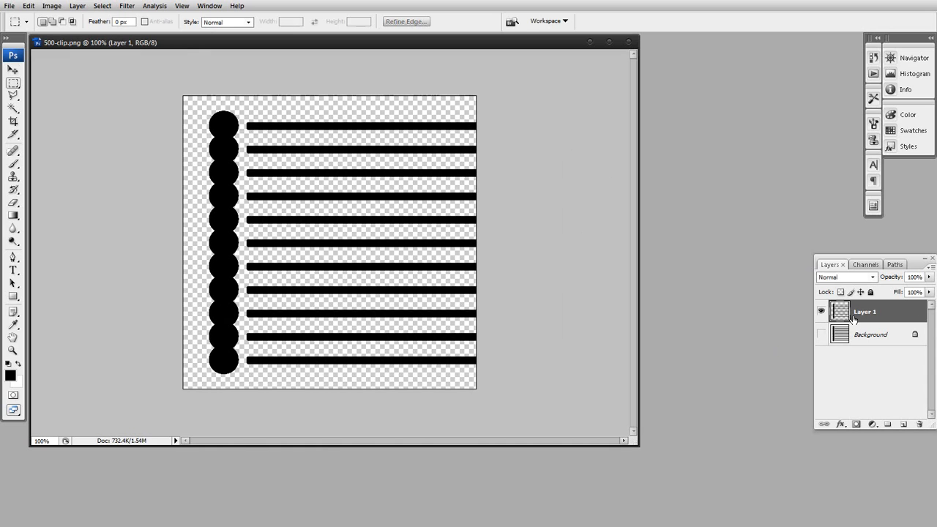
# Add a new layer filled with white and place it beneath the black shapes layer
pyautogui.click(900, 423)
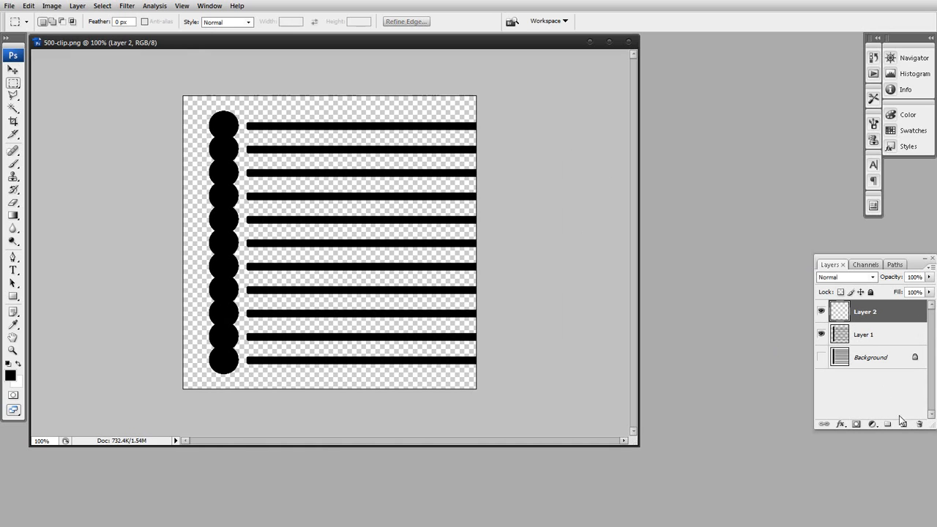
pyautogui.hotkey('ctrl', 'BackSpace')
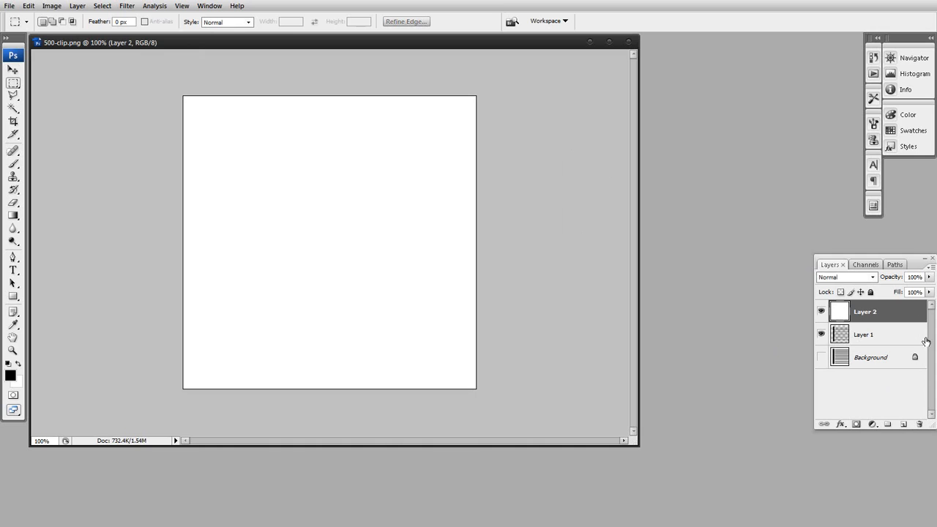
pyautogui.moveTo(866, 318); pyautogui.dragTo(873, 338)
pyautogui.click(871, 316)
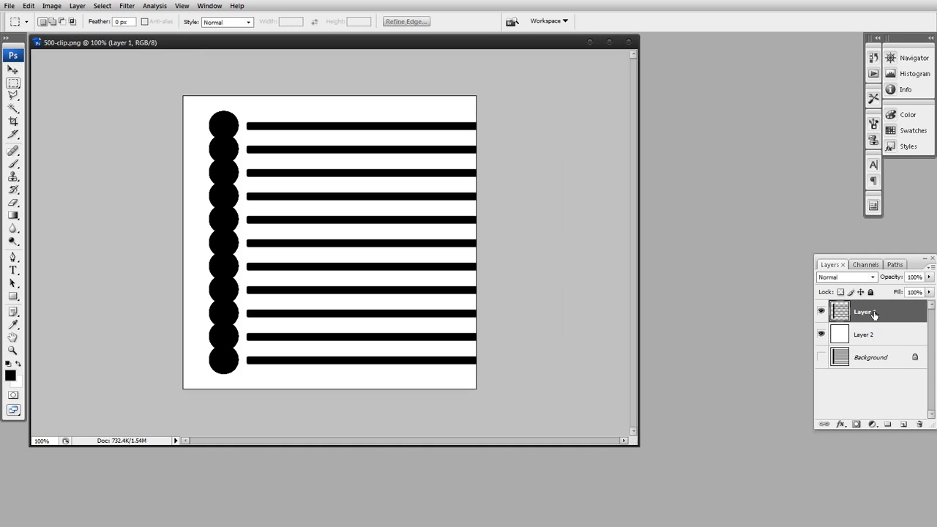
pyautogui.click(821, 312)
pyautogui.click(822, 312)
# Apply the OLM Smoother filter with smooth range 0 to the black shapes layer and check the edges up close
pyautogui.click(128, 7)
pyautogui.click(128, 8)
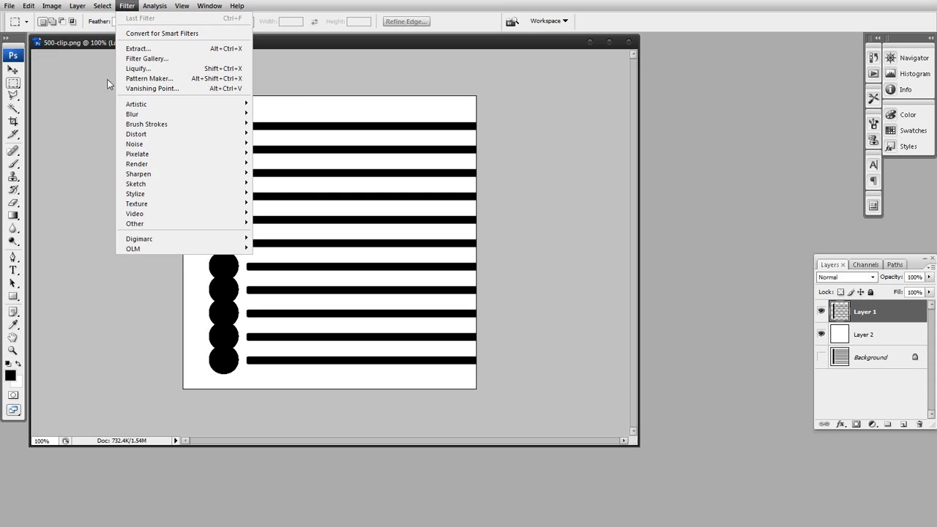
pyautogui.moveTo(240, 251)
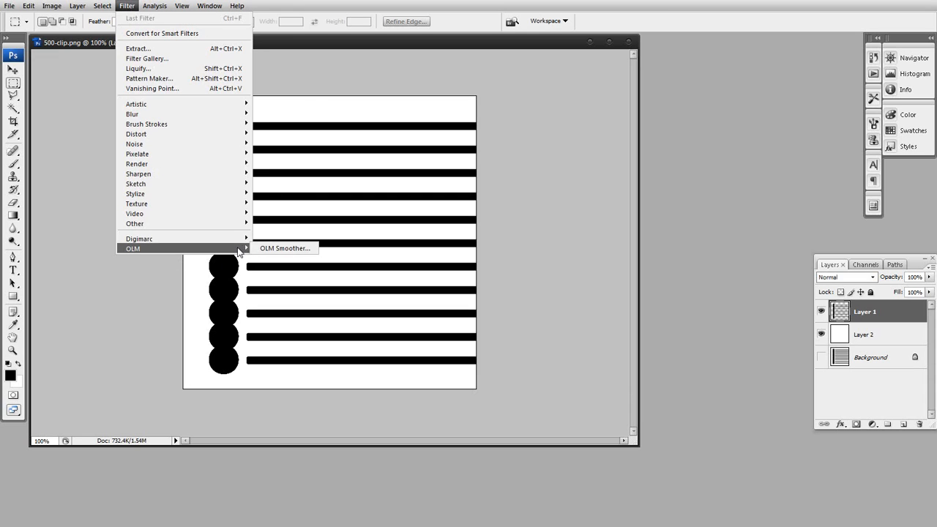
pyautogui.click(292, 250)
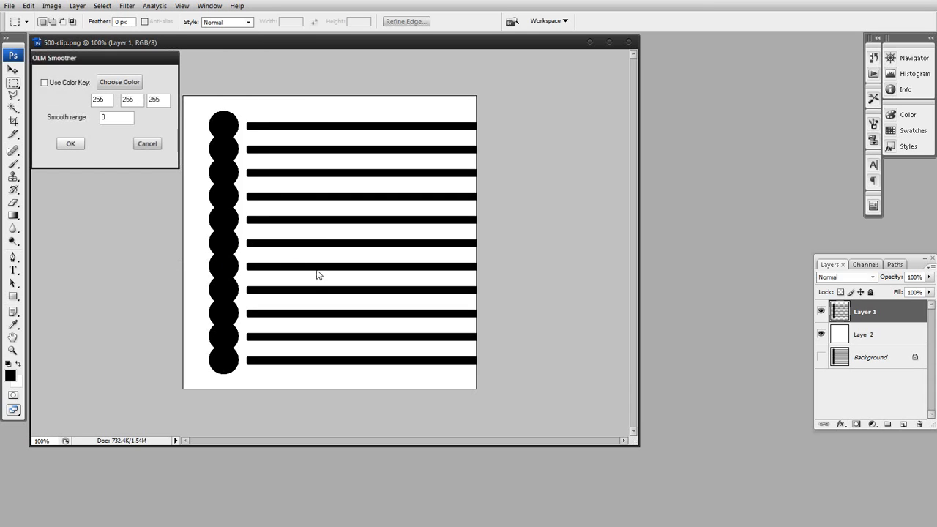
pyautogui.click(71, 143)
pyautogui.click(14, 349)
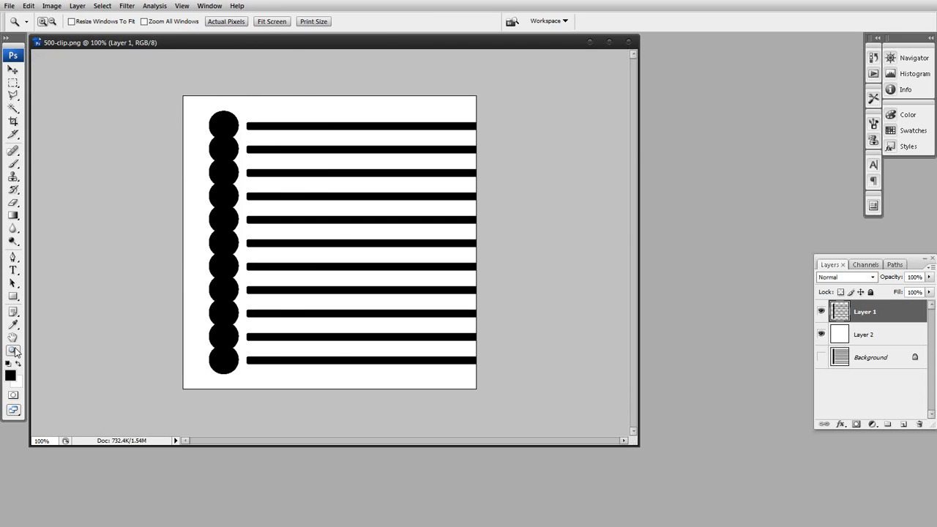
pyautogui.moveTo(206, 136); pyautogui.dragTo(268, 215)
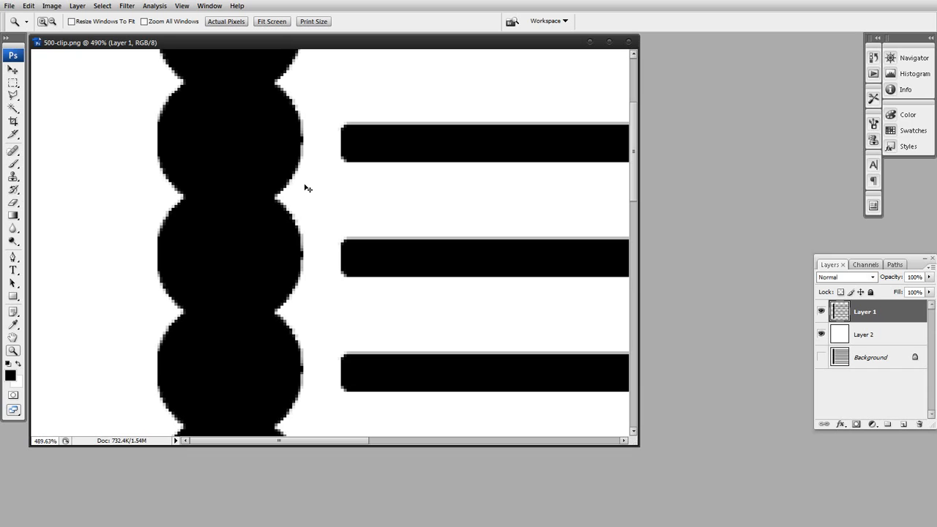
pyautogui.doubleClick(13, 352)
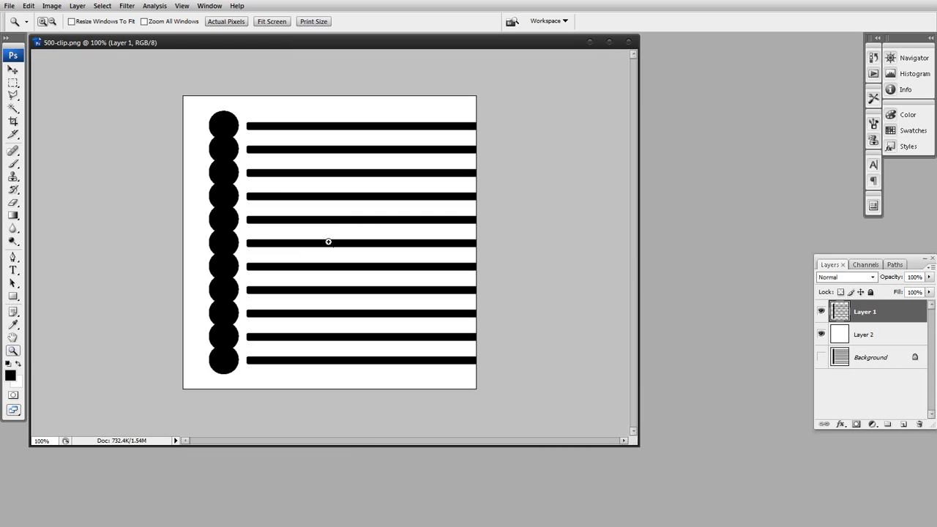
# Run OLM Smoother a second time on the black shapes layer, keeping smooth range 0
pyautogui.click(129, 7)
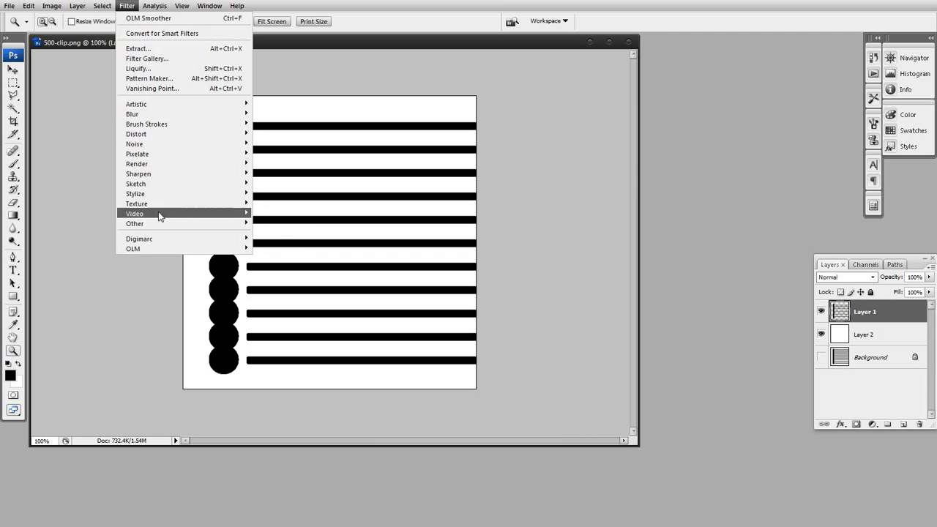
pyautogui.click(135, 18)
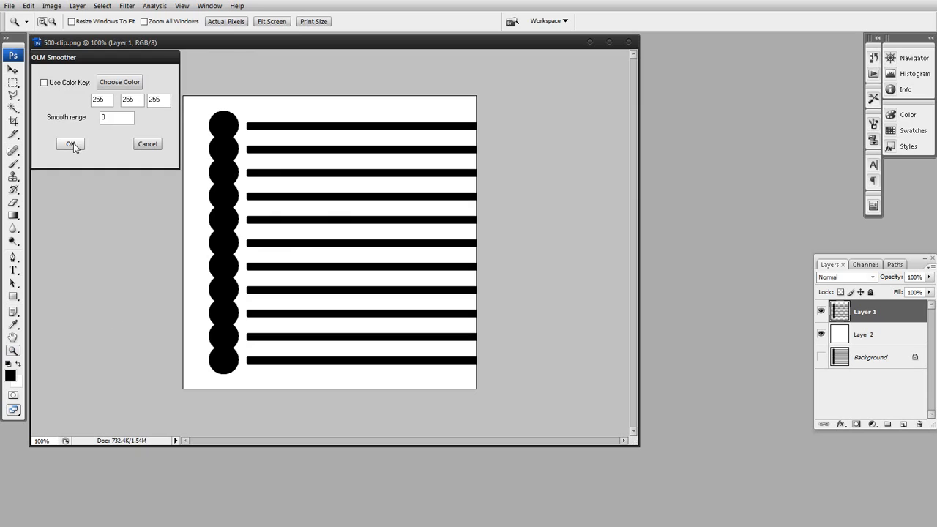
pyautogui.click(73, 143)
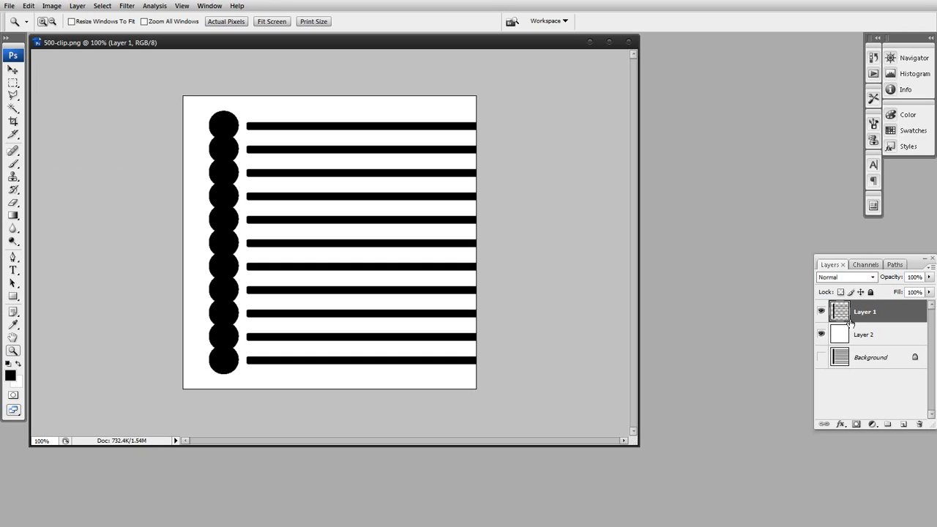
# Give the black shapes layer an enlarged drop shadow with distance 0 px, spread 12% and opacity 100%
pyautogui.click(841, 424)
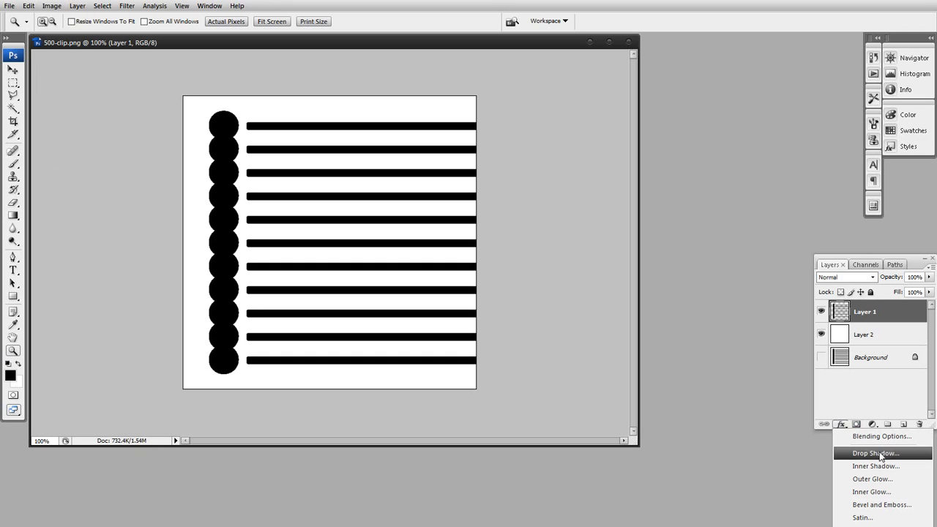
pyautogui.click(875, 454)
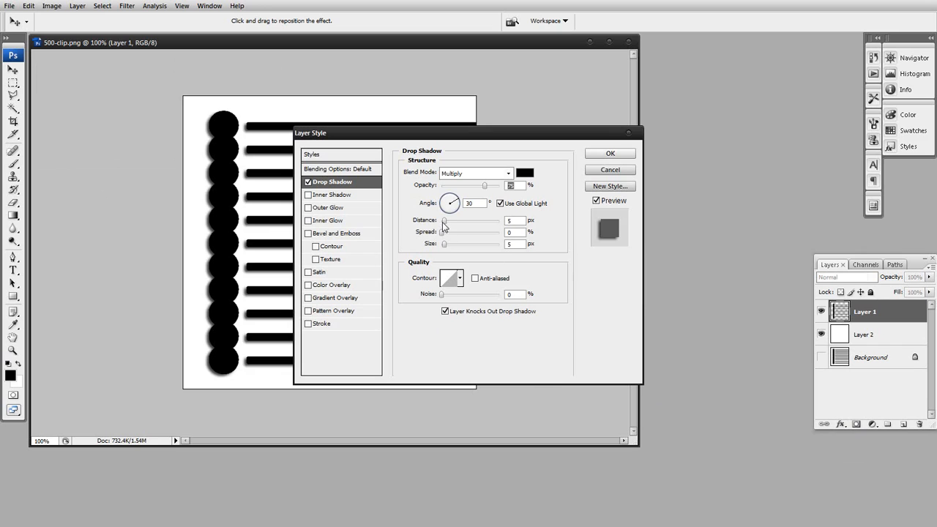
pyautogui.moveTo(446, 220); pyautogui.dragTo(446, 247)
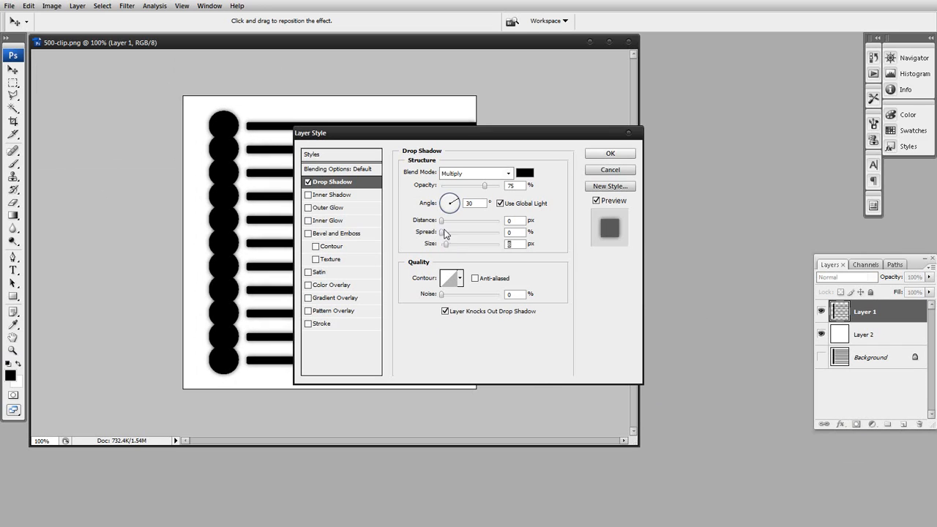
pyautogui.click(445, 232)
pyautogui.moveTo(448, 235); pyautogui.dragTo(449, 235)
pyautogui.moveTo(483, 185); pyautogui.dragTo(500, 185)
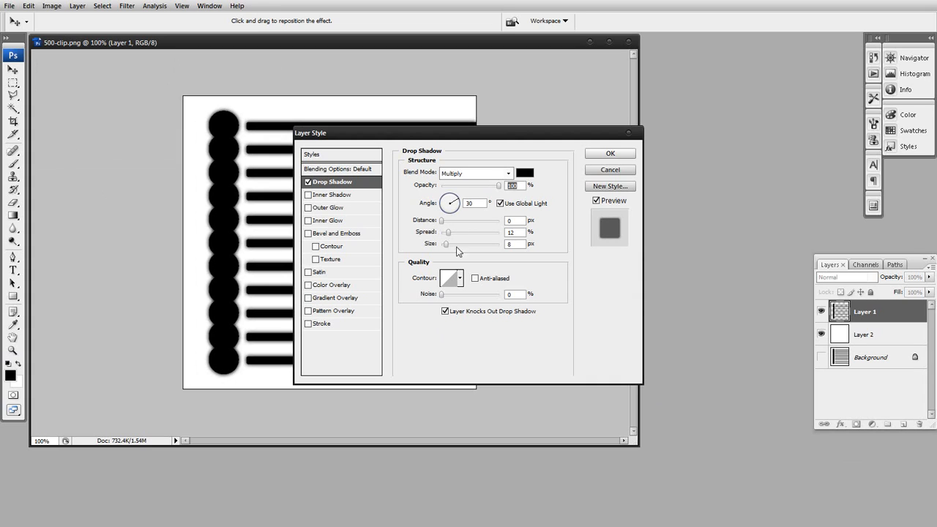
pyautogui.moveTo(446, 244); pyautogui.dragTo(448, 247)
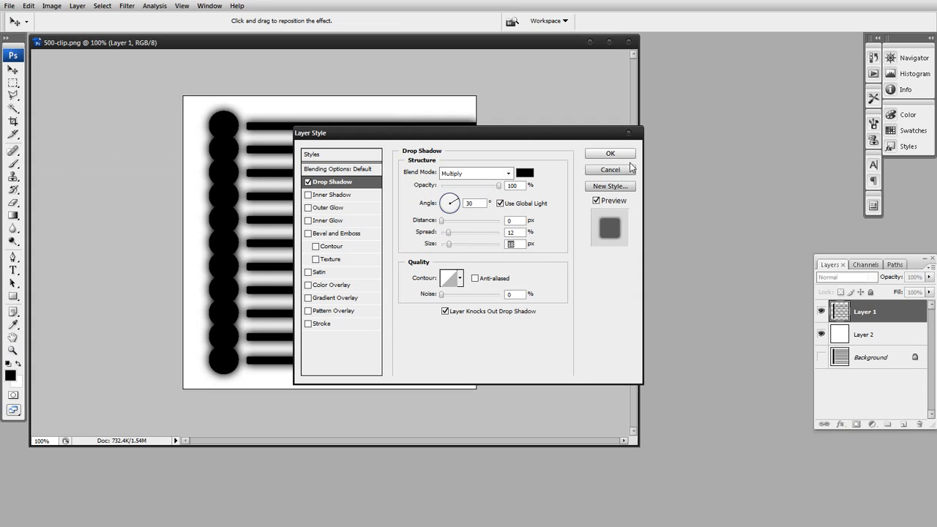
pyautogui.click(608, 155)
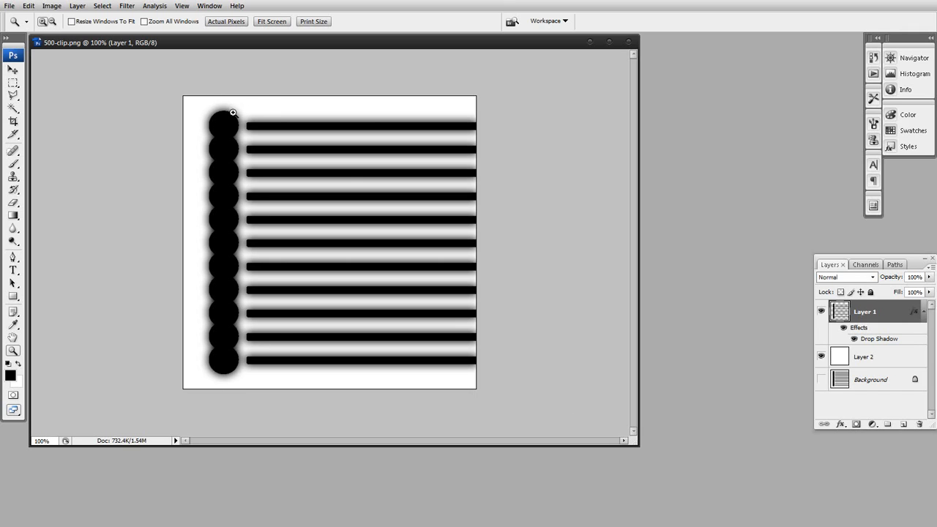
pyautogui.click(13, 83)
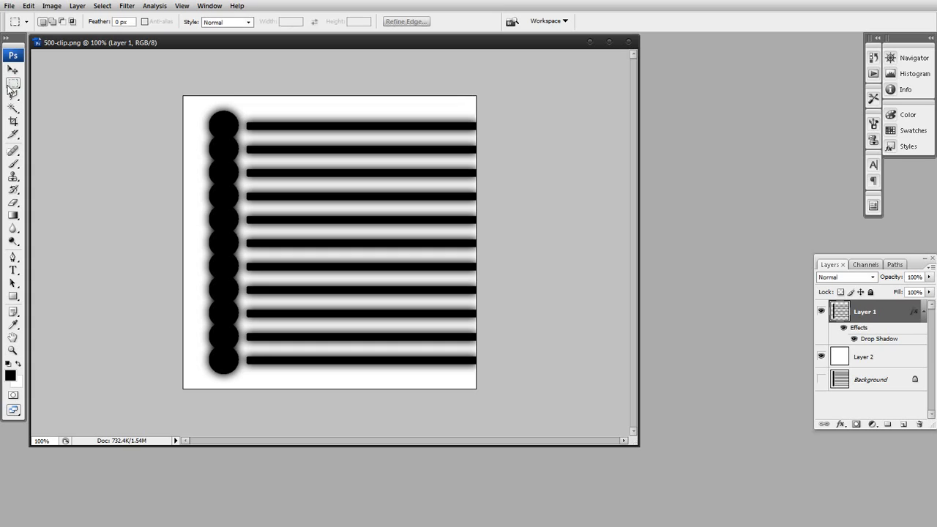